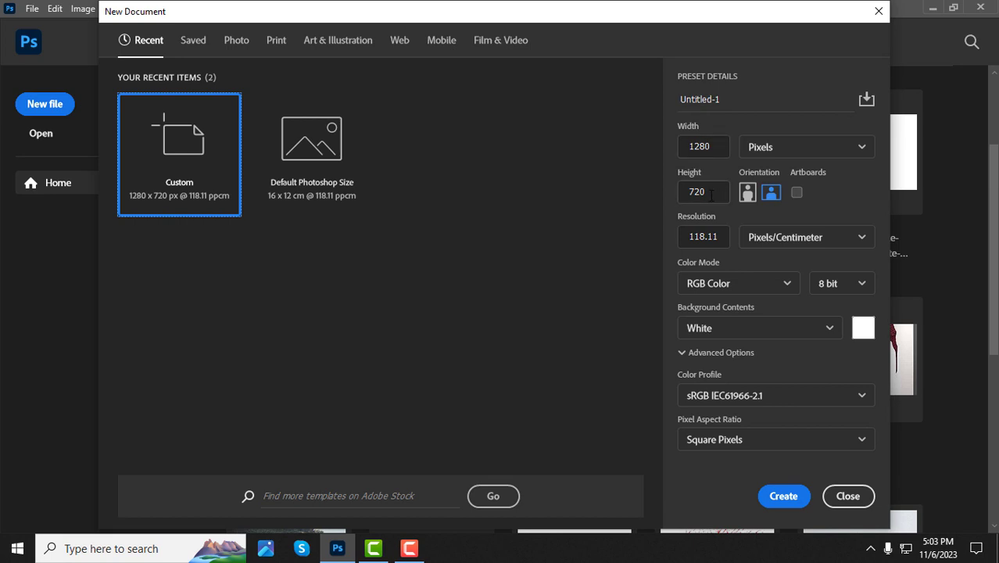
Step: Create a 1280 x 720 px document with a white background and add the letter "c" in Agency FB with the Horizontal Type tool
{"action": "left_click", "coordinate": [784, 496]}
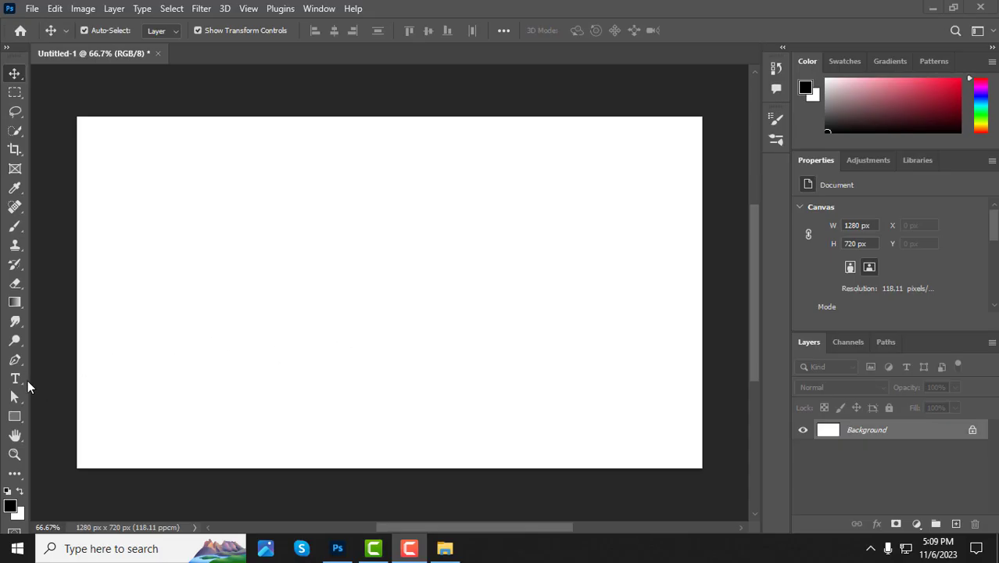
{"action": "left_click", "coordinate": [15, 379]}
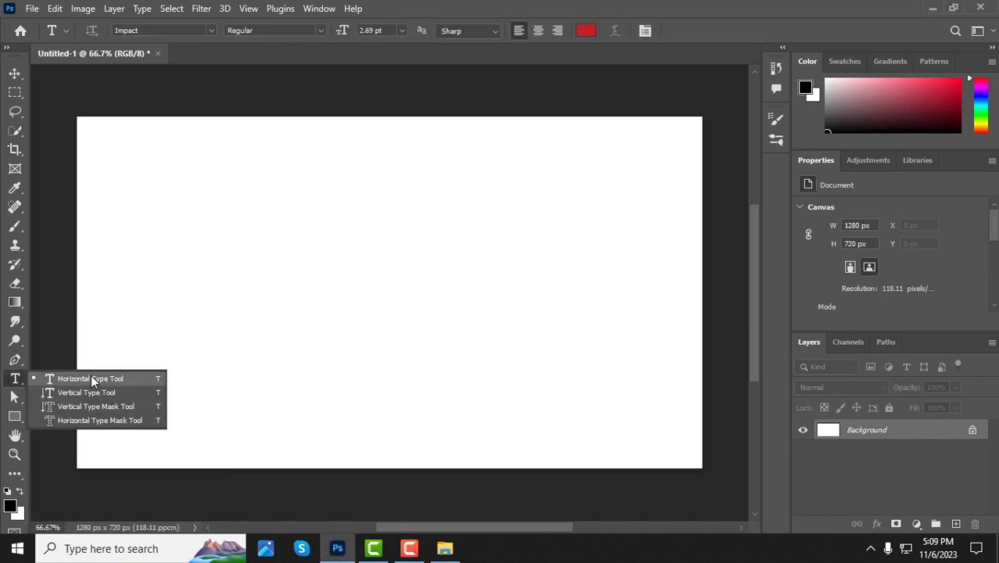
{"action": "left_click", "coordinate": [91, 381]}
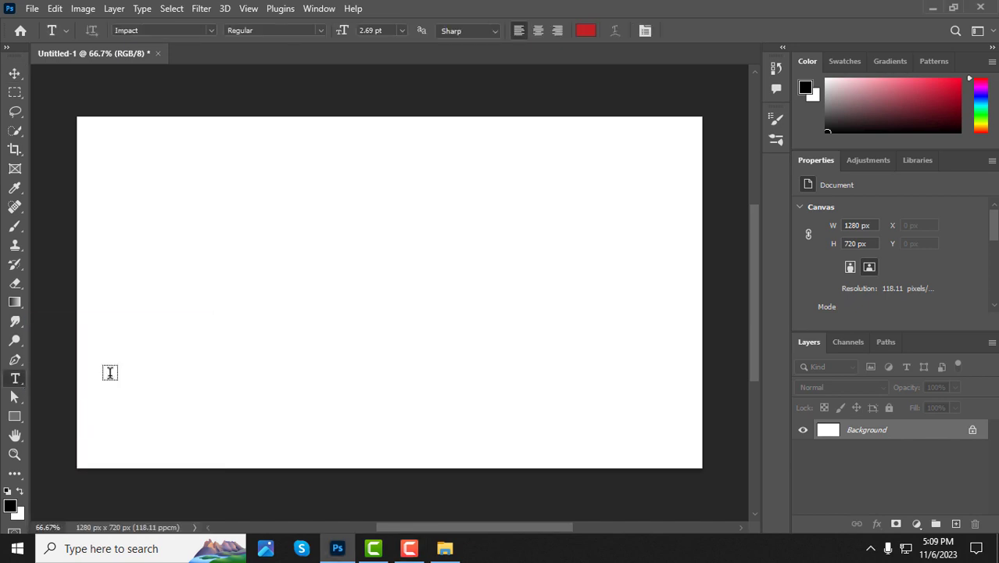
{"action": "left_click", "coordinate": [210, 29]}
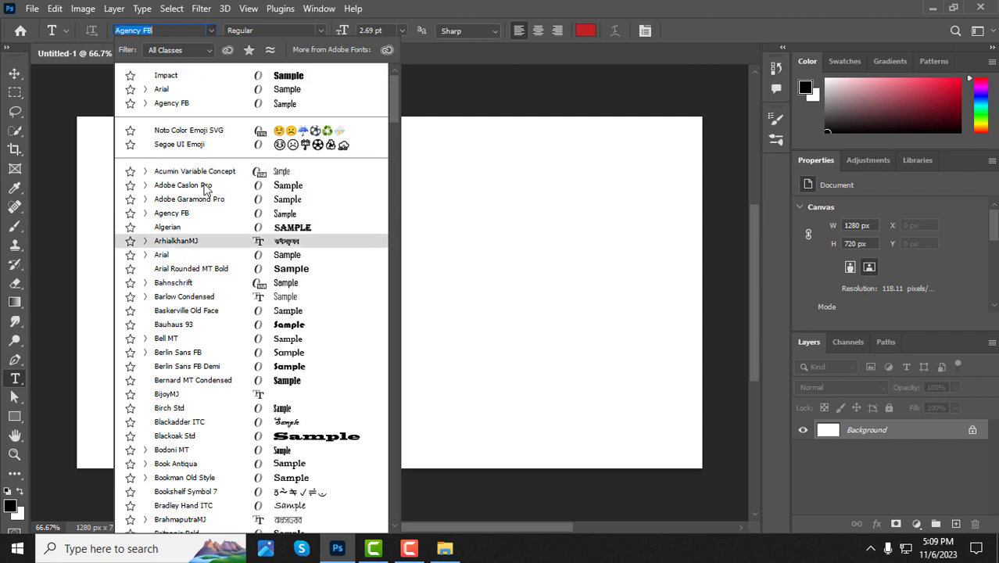
{"action": "left_click", "coordinate": [197, 107]}
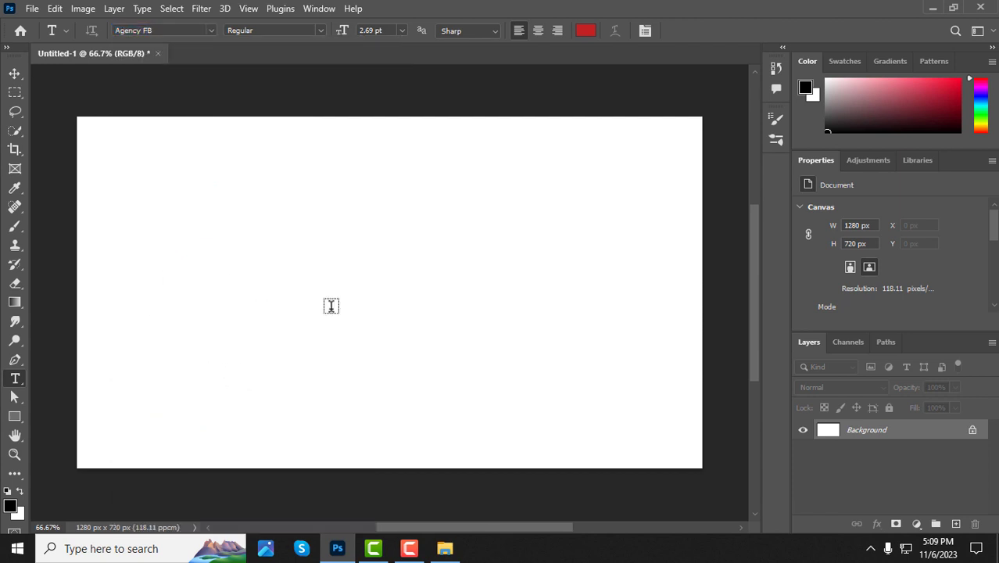
{"action": "left_click", "coordinate": [286, 292]}
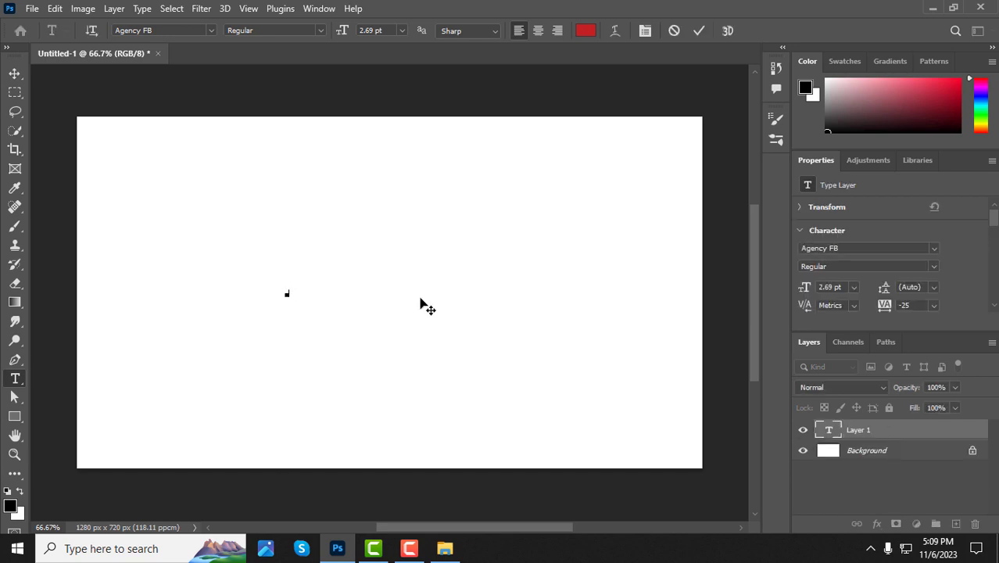
{"action": "left_click", "coordinate": [14, 72]}
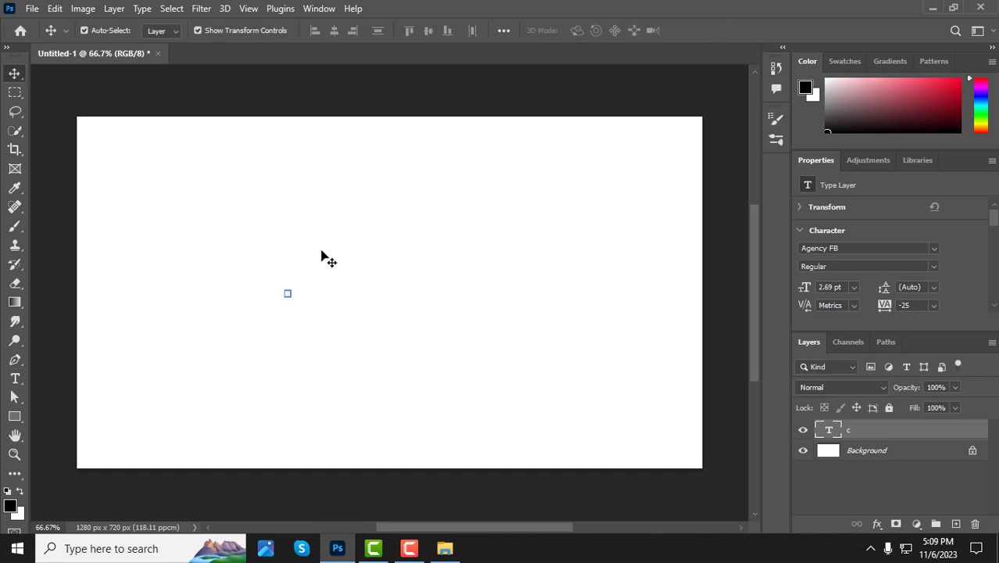
Step: Scale the letter up to about 225 pt and place it near the middle of the canvas
{"action": "left_click_drag", "start_coordinate": [288, 295], "coordinate": [466, 381]}
{"action": "left_click_drag", "start_coordinate": [305, 349], "coordinate": [358, 262]}
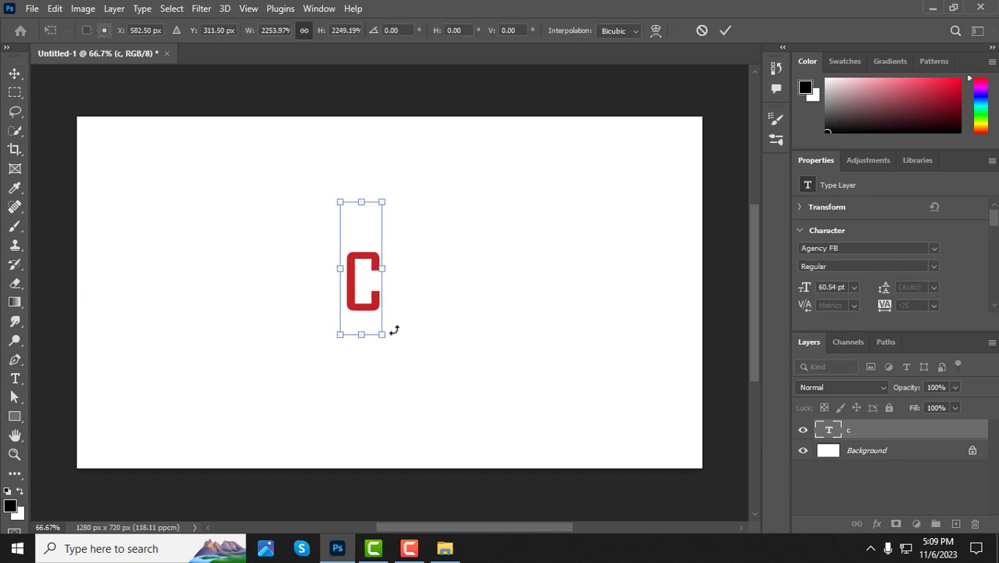
{"action": "left_click_drag", "start_coordinate": [380, 335], "coordinate": [516, 414]}
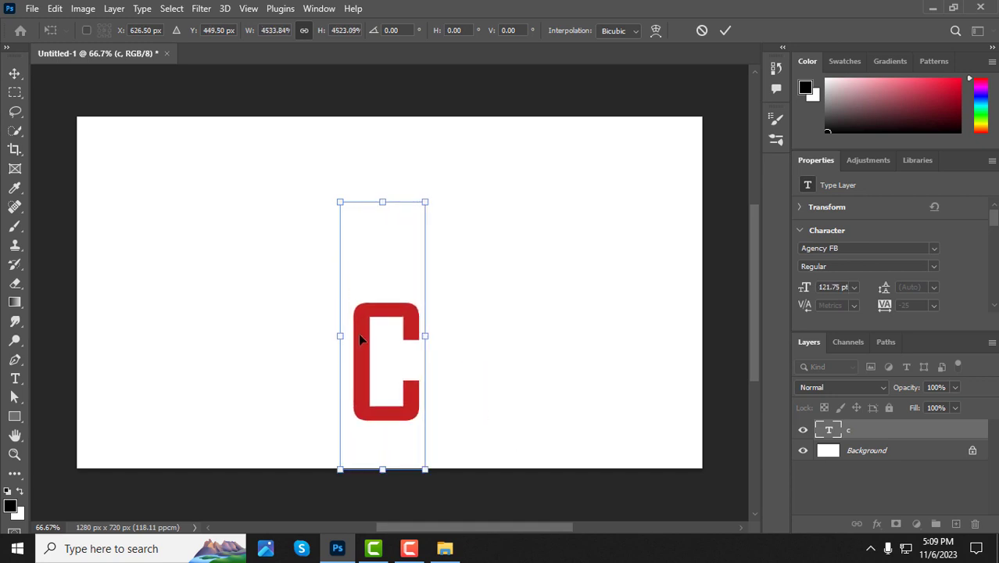
{"action": "left_click_drag", "start_coordinate": [359, 338], "coordinate": [373, 258]}
{"action": "left_click_drag", "start_coordinate": [435, 396], "coordinate": [466, 466]}
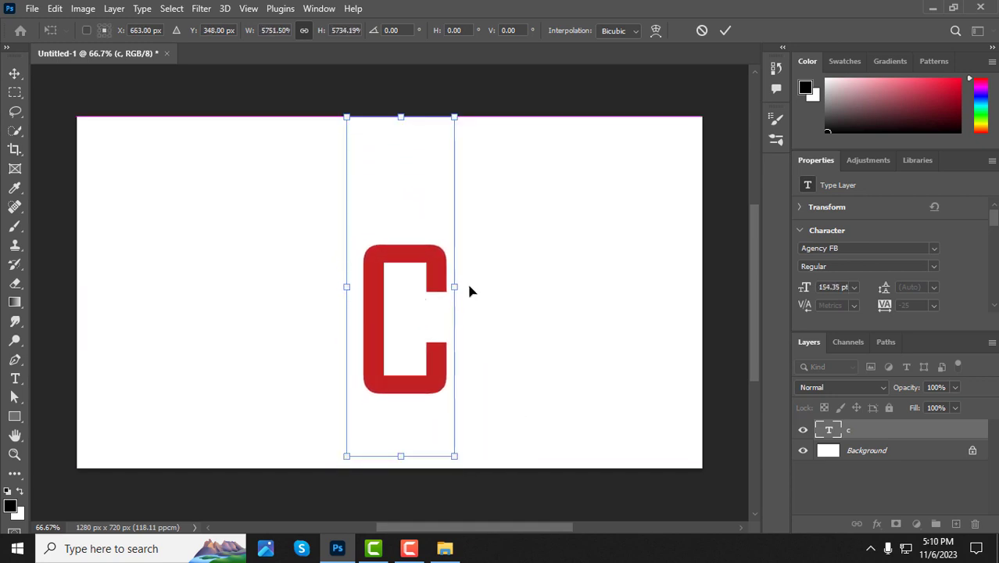
{"action": "left_click_drag", "start_coordinate": [455, 296], "coordinate": [507, 292]}
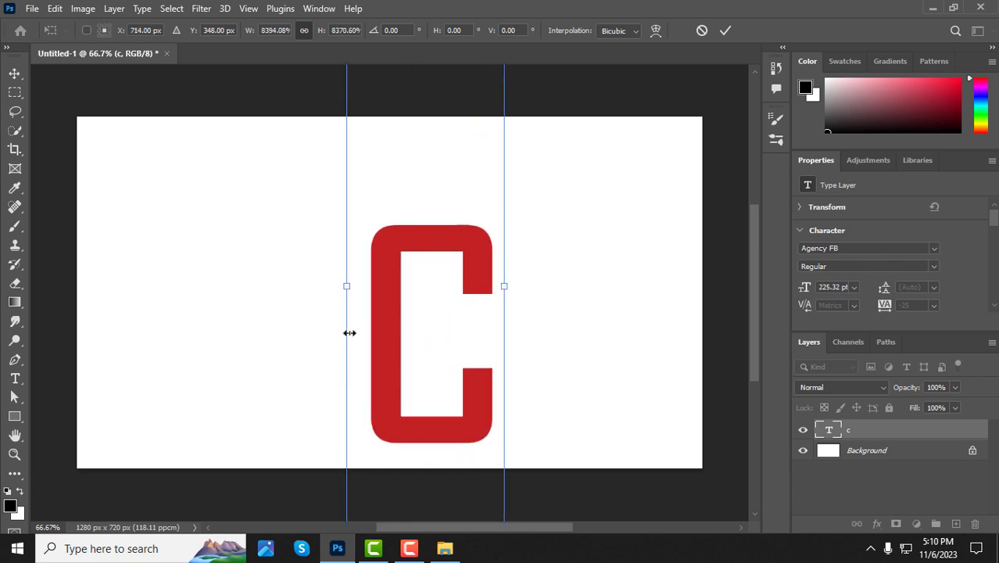
{"action": "left_click_drag", "start_coordinate": [393, 352], "coordinate": [396, 321]}
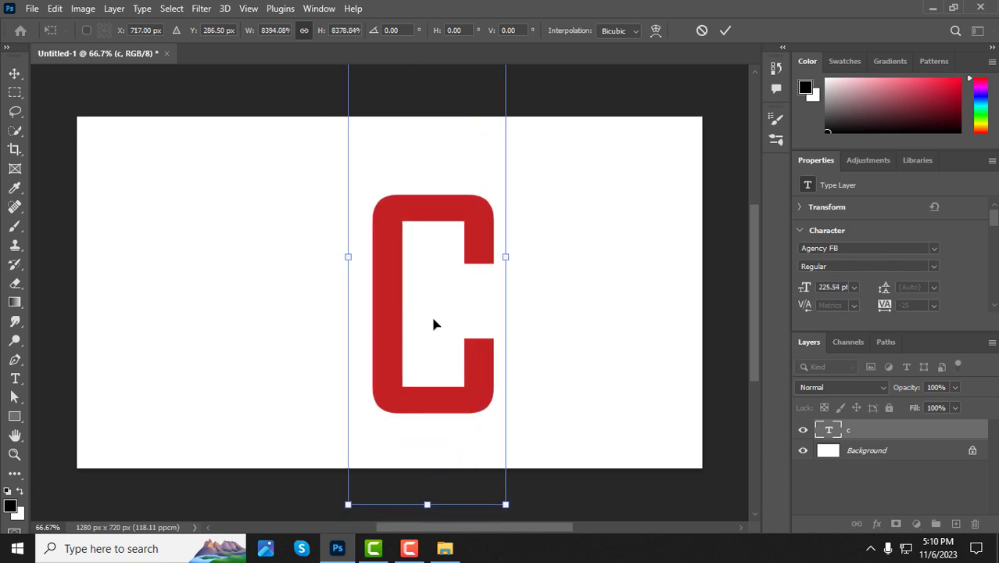
{"action": "left_click", "coordinate": [15, 73]}
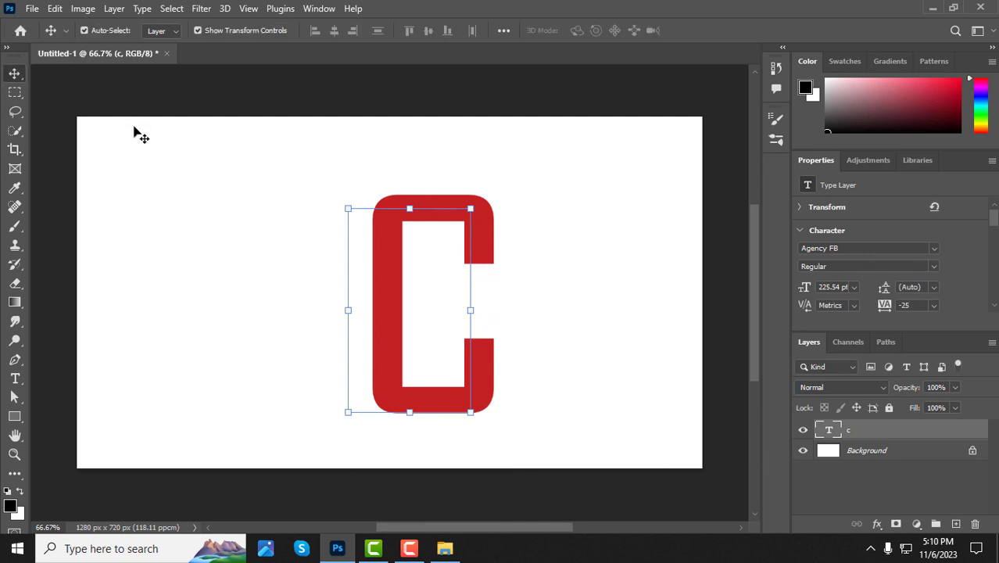
Step: Open the kangaroo image cute-young-marsupial-looking-camera-outdoors-generated-by-ai.jpg and bring its unlocked layer into the Untitled-1 document
{"action": "left_click", "coordinate": [32, 8]}
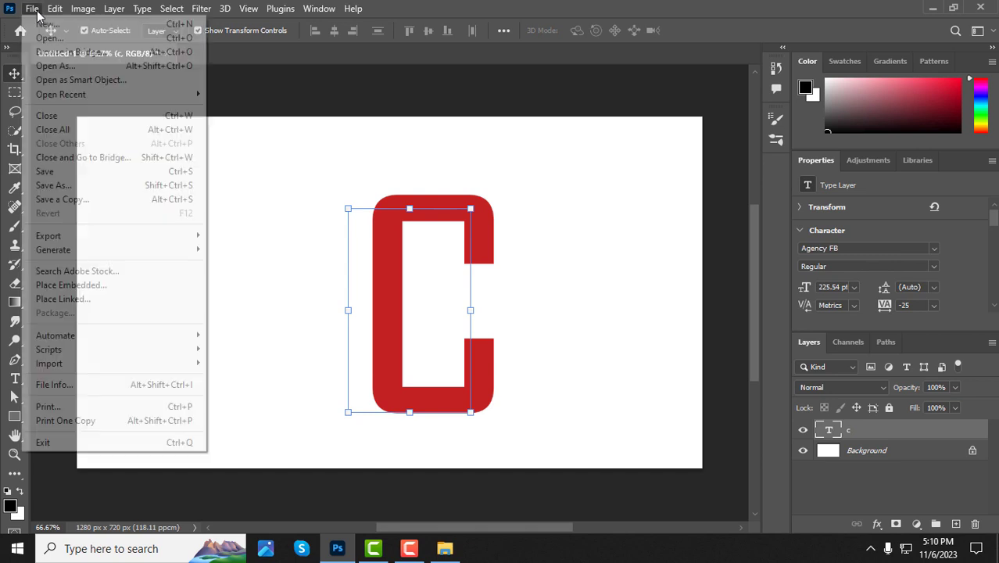
{"action": "left_click", "coordinate": [48, 38]}
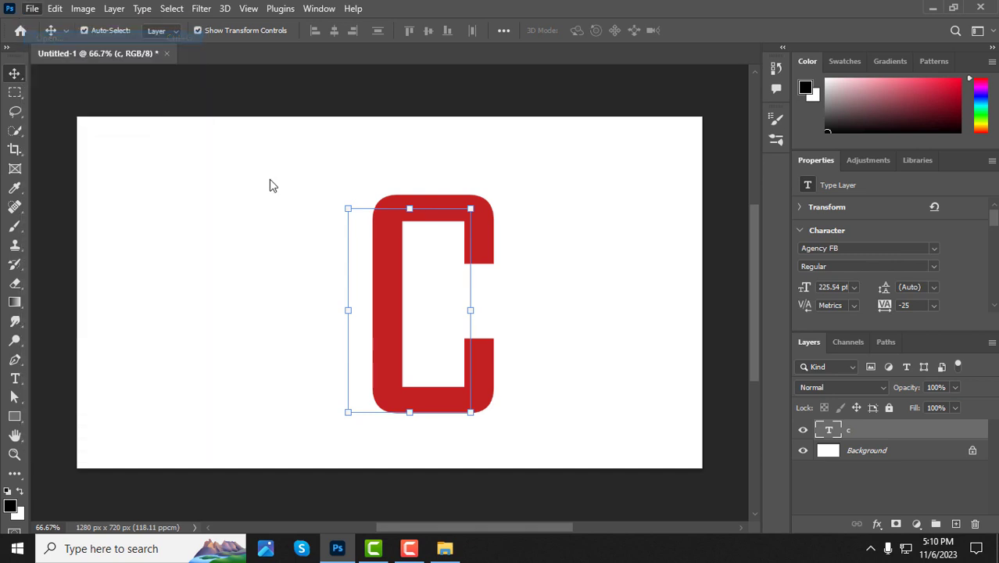
{"action": "left_click", "coordinate": [367, 160]}
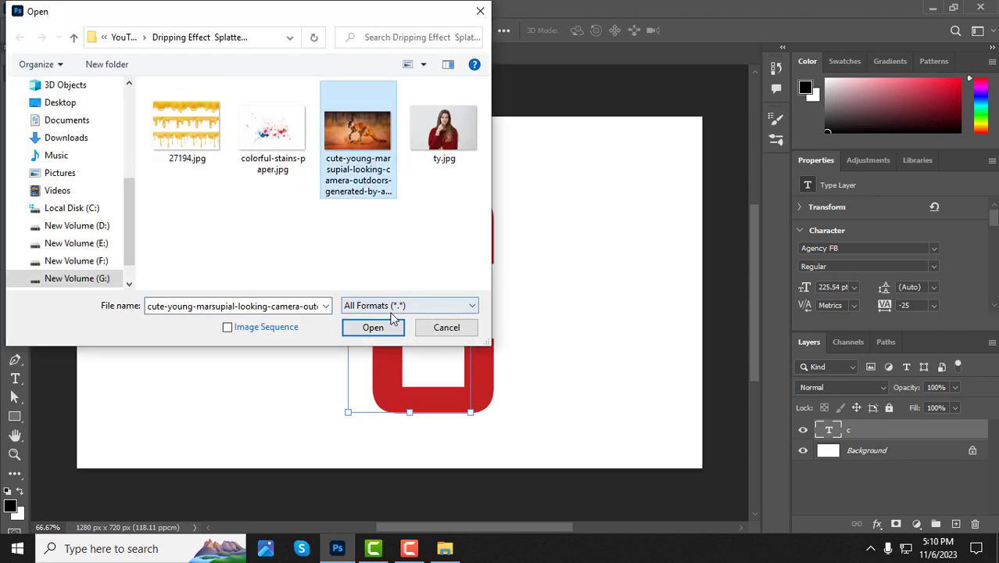
{"action": "left_click", "coordinate": [379, 328]}
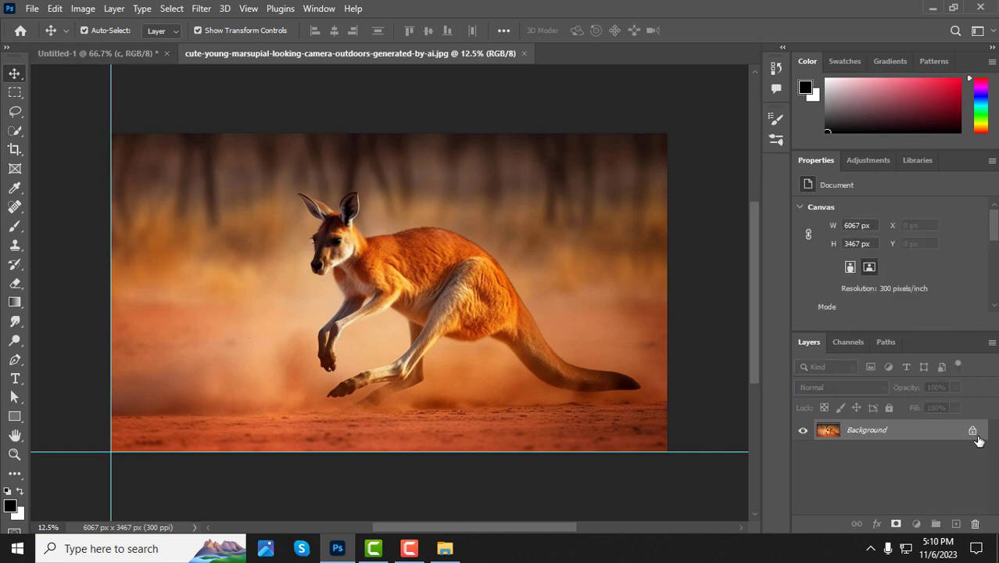
{"action": "left_click_drag", "start_coordinate": [973, 435], "coordinate": [975, 522]}
{"action": "left_click_drag", "start_coordinate": [446, 305], "coordinate": [455, 341]}
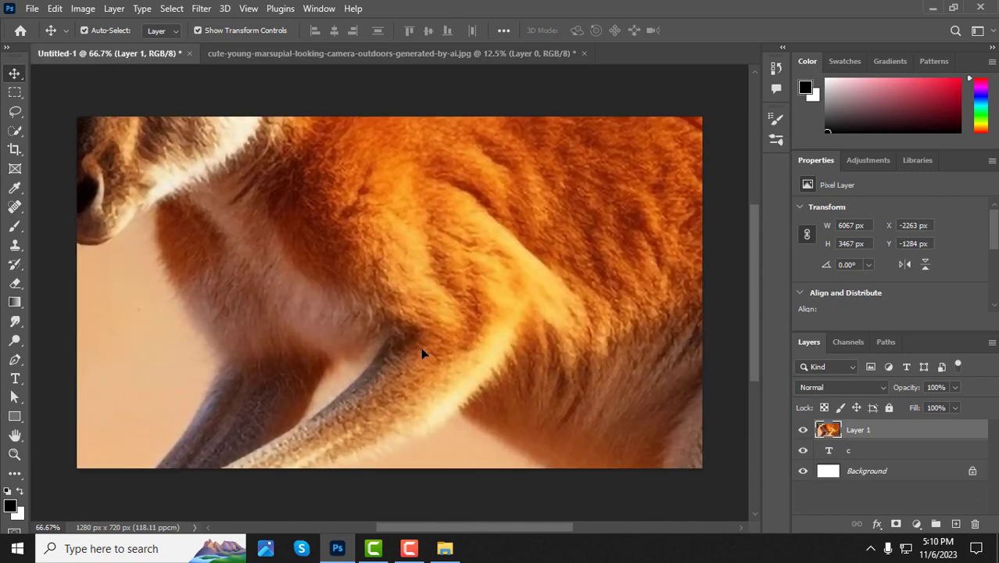
Step: Scale the kangaroo photo down to about 1272 x 727 px so it roughly matches the canvas width
{"action": "scroll", "coordinate": [416, 354], "scroll_direction": "down", "scroll_amount": 10}
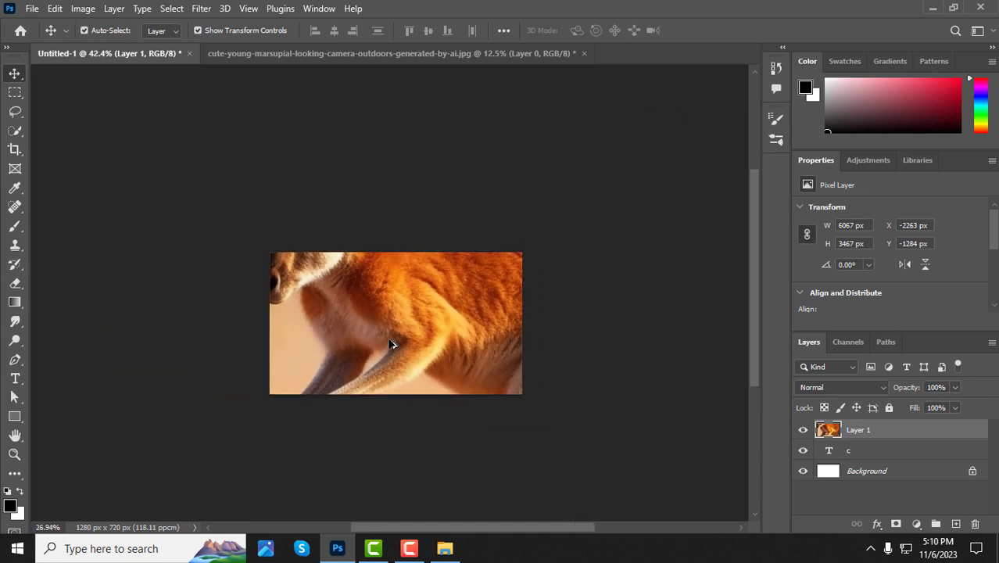
{"action": "left_click_drag", "start_coordinate": [580, 441], "coordinate": [429, 367]}
{"action": "scroll", "coordinate": [378, 330], "scroll_direction": "up", "scroll_amount": 7}
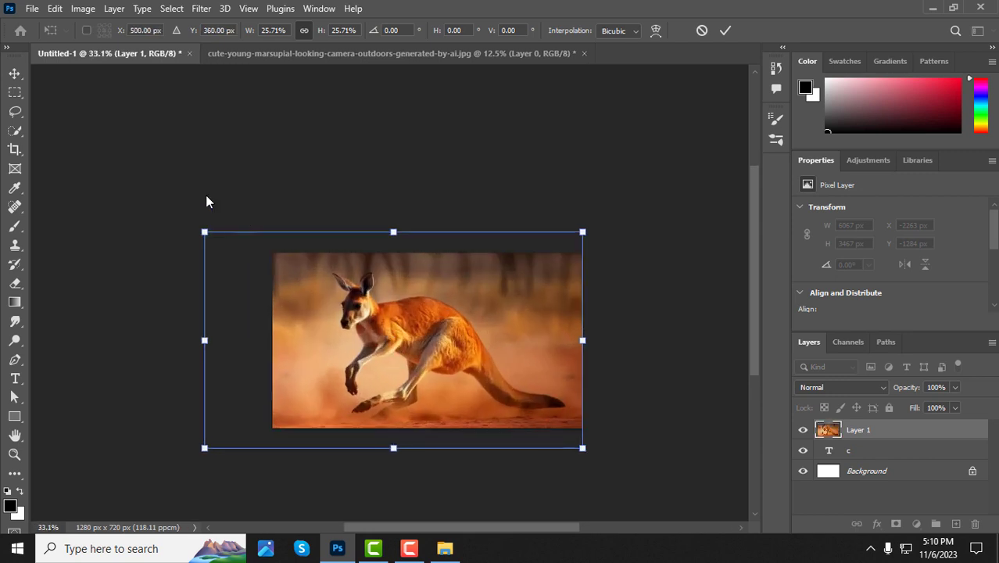
{"action": "left_click", "coordinate": [13, 69]}
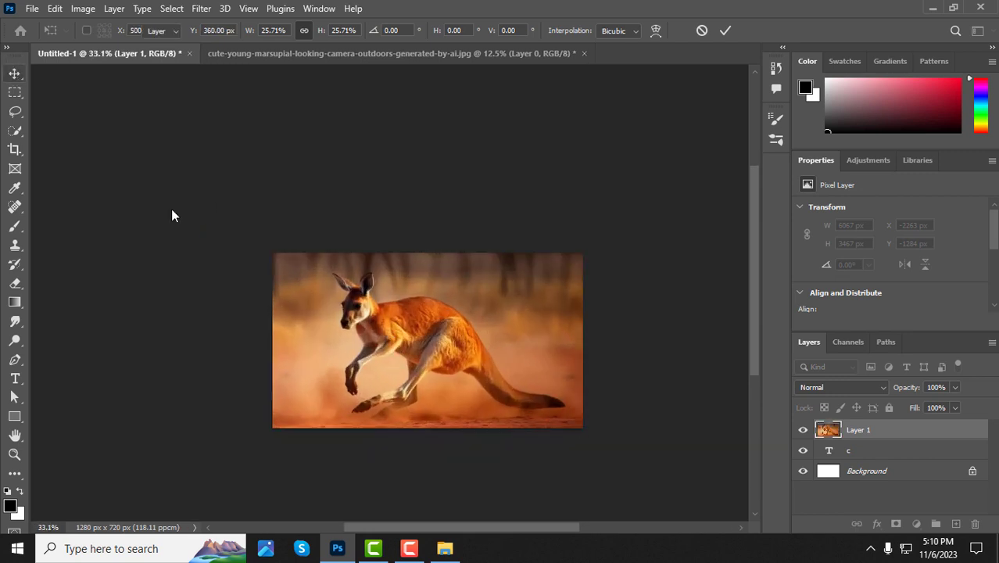
{"action": "left_click_drag", "start_coordinate": [206, 233], "coordinate": [273, 257]}
{"action": "left_click_drag", "start_coordinate": [423, 377], "coordinate": [424, 365]}
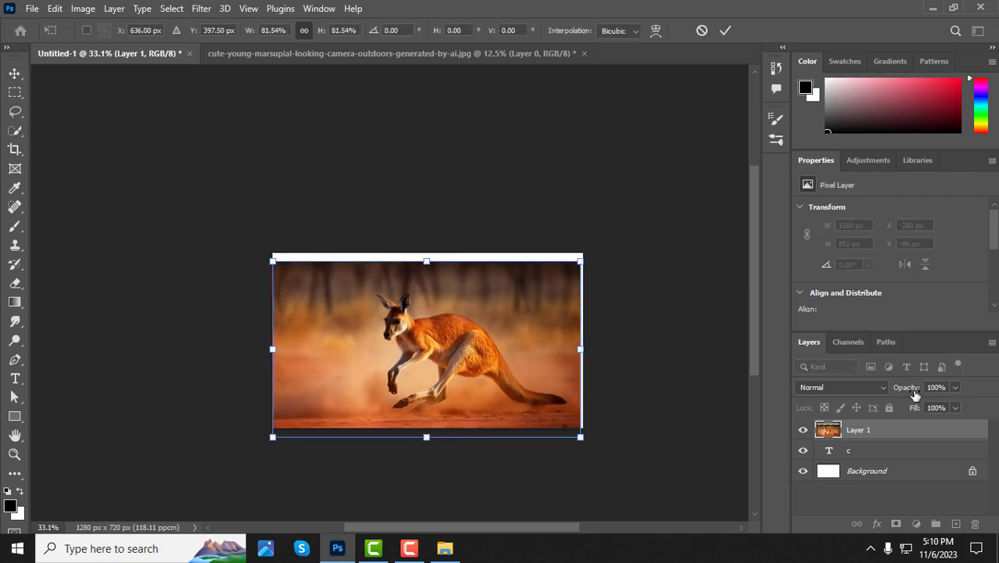
Step: Lower the kangaroo layer's opacity to 66% and shift the photo so the kangaroo's body overlaps the letter
{"action": "left_click_drag", "start_coordinate": [912, 391], "coordinate": [883, 391]}
{"action": "mouse_move", "coordinate": [484, 376]}
{"action": "left_mouse_down"}
{"action": "mouse_move", "coordinate": [484, 363]}
{"action": "mouse_move", "coordinate": [491, 373]}
{"action": "left_mouse_up"}
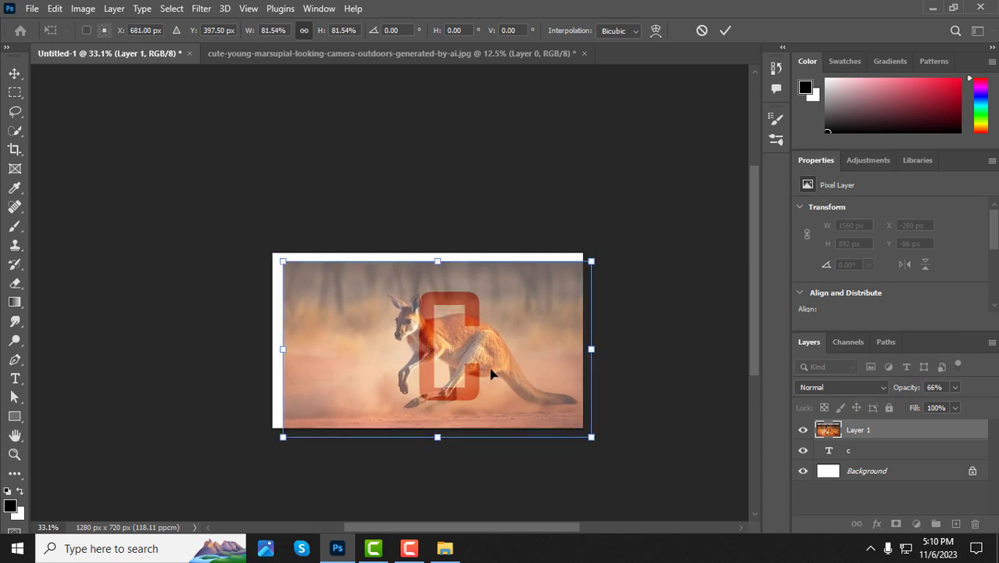
{"action": "scroll", "coordinate": [480, 361], "scroll_direction": "up", "scroll_amount": 3}
{"action": "scroll", "coordinate": [479, 361], "scroll_direction": "down", "scroll_amount": 1}
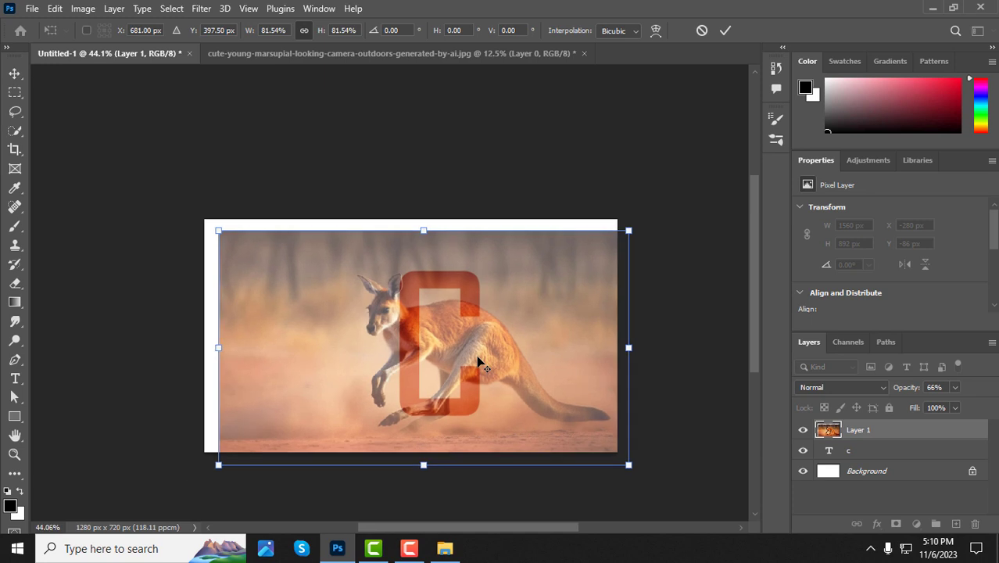
{"action": "scroll", "coordinate": [479, 361], "scroll_direction": "up", "scroll_amount": 1}
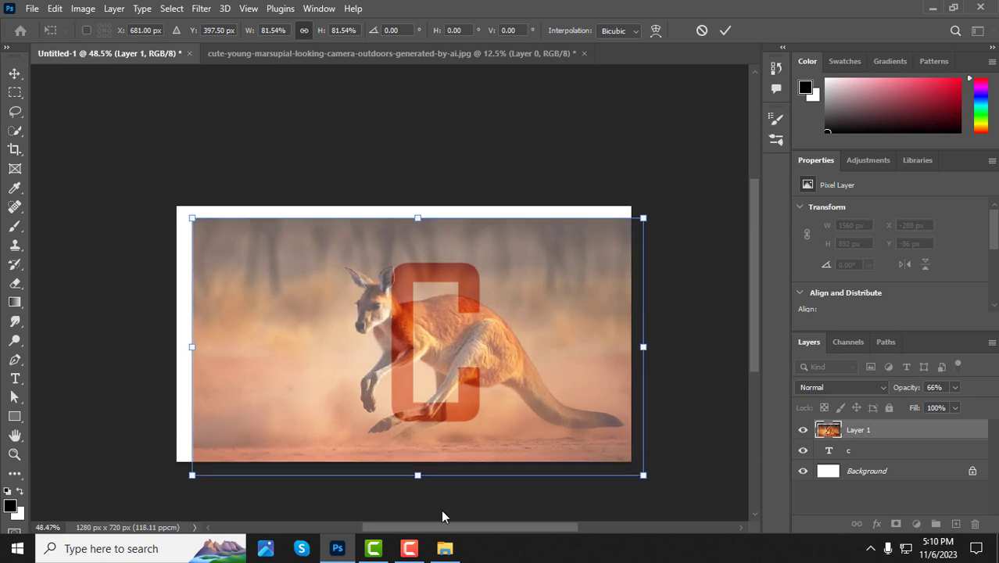
{"action": "scroll", "coordinate": [460, 353], "scroll_direction": "up", "scroll_amount": 1}
{"action": "scroll", "coordinate": [457, 353], "scroll_direction": "up", "scroll_amount": 1}
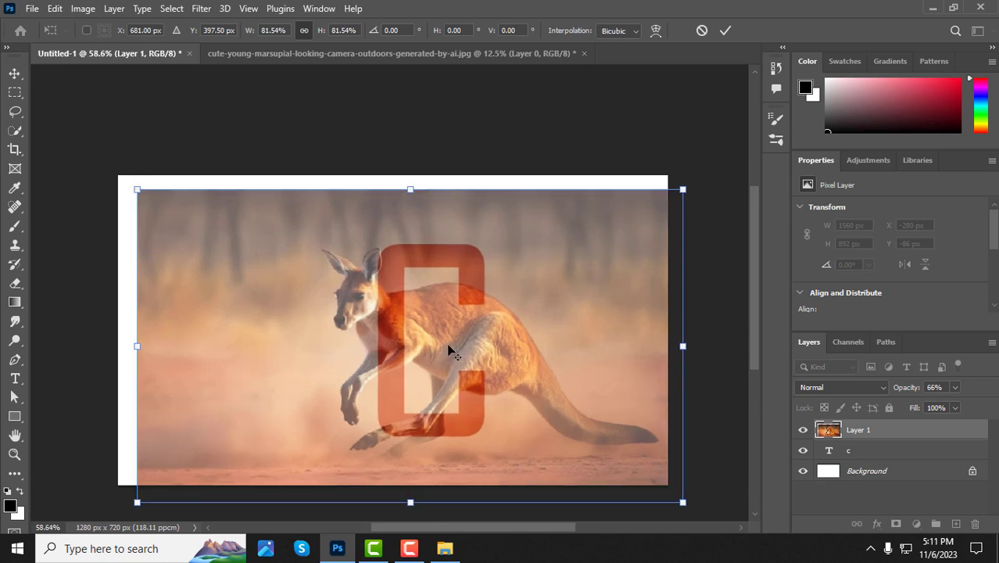
{"action": "scroll", "coordinate": [448, 349], "scroll_direction": "down", "scroll_amount": 2}
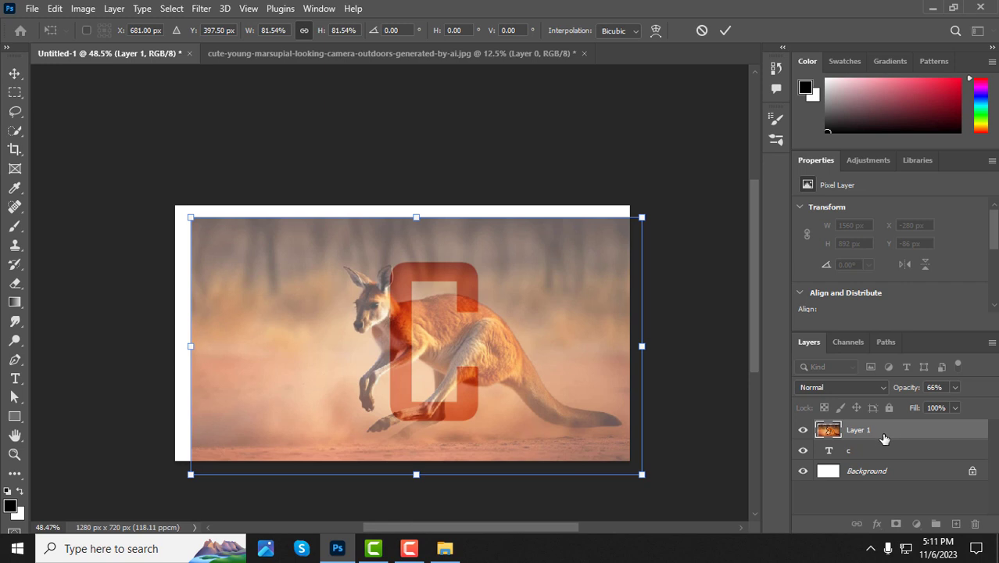
Step: Duplicate the kangaroo layer and create a clipping mask from the original Layer 1 onto the letter
{"action": "left_click_drag", "start_coordinate": [892, 437], "coordinate": [955, 523]}
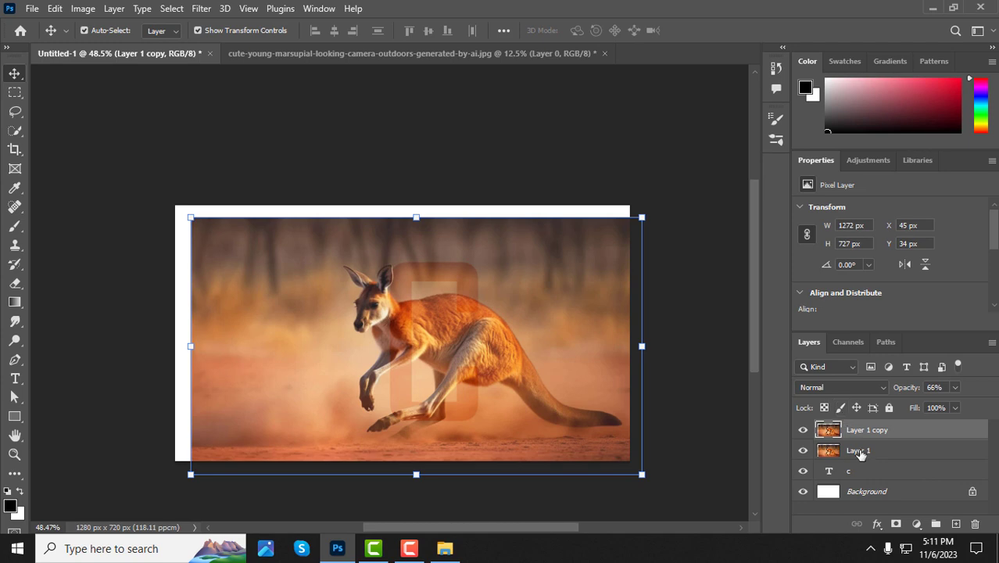
{"action": "left_click", "coordinate": [858, 452]}
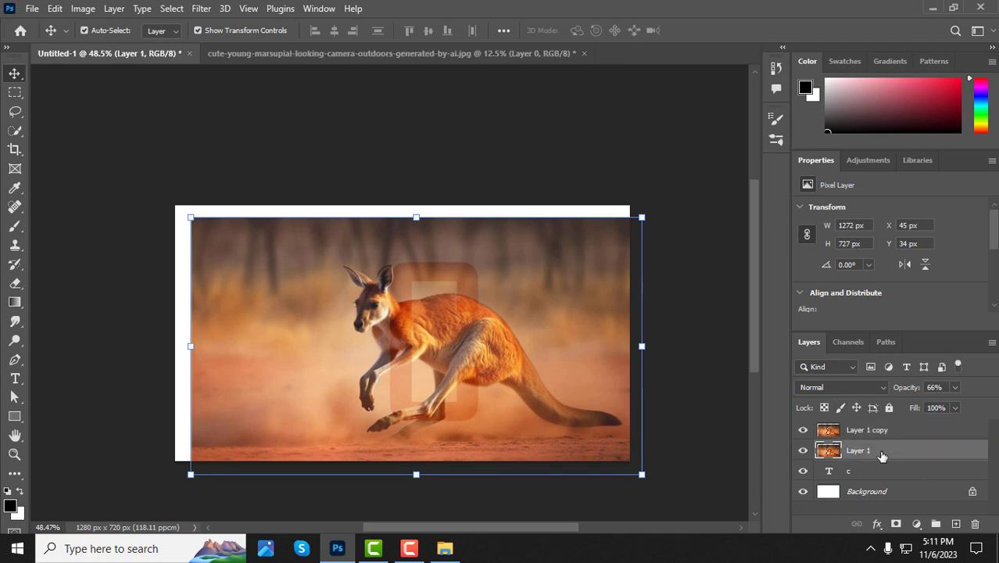
{"action": "right_click", "coordinate": [881, 454]}
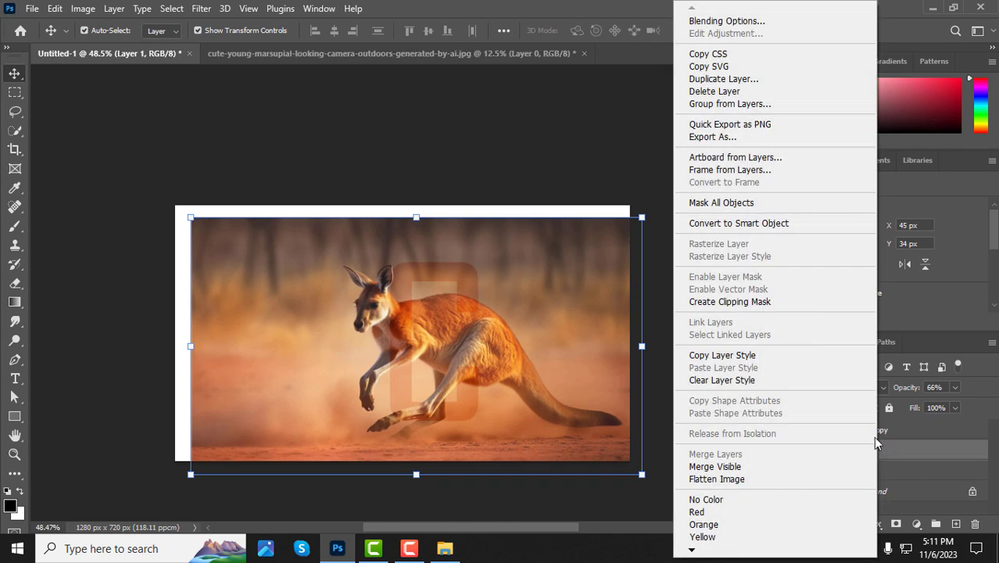
{"action": "left_click", "coordinate": [758, 309]}
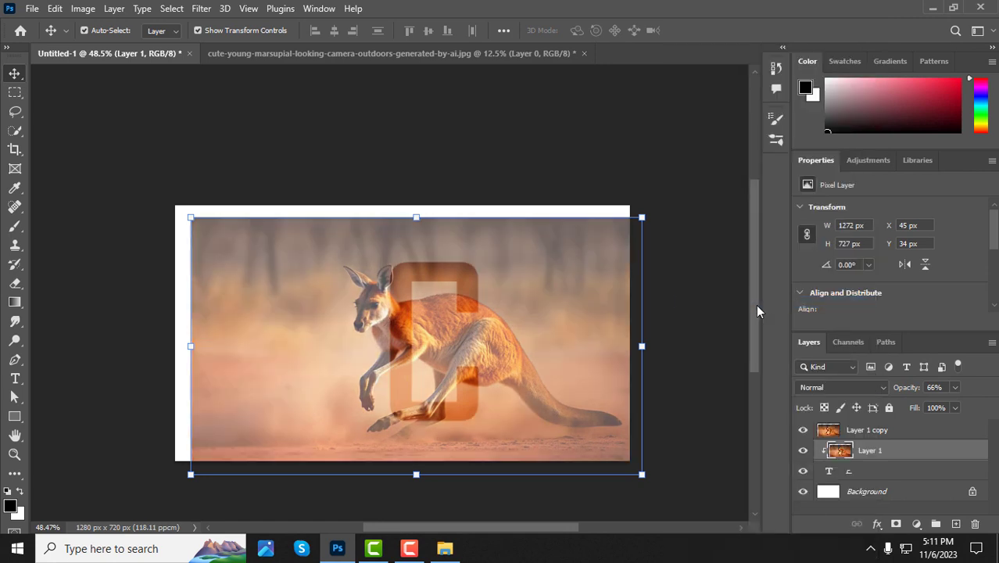
Step: Hide Layer 1 copy briefly to check the photo clipped inside the letter, and show it again
{"action": "left_click", "coordinate": [866, 432]}
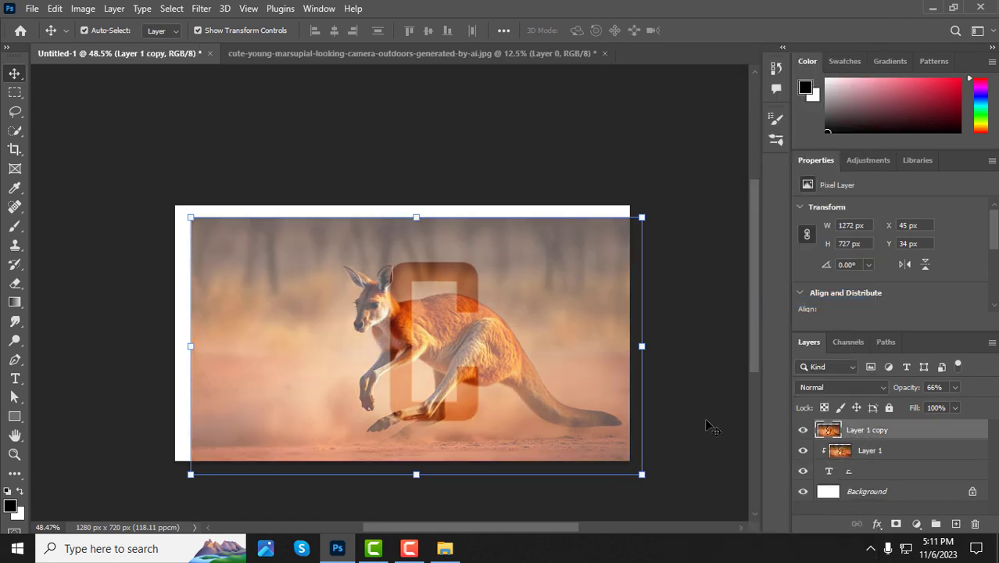
{"action": "left_click", "coordinate": [803, 432]}
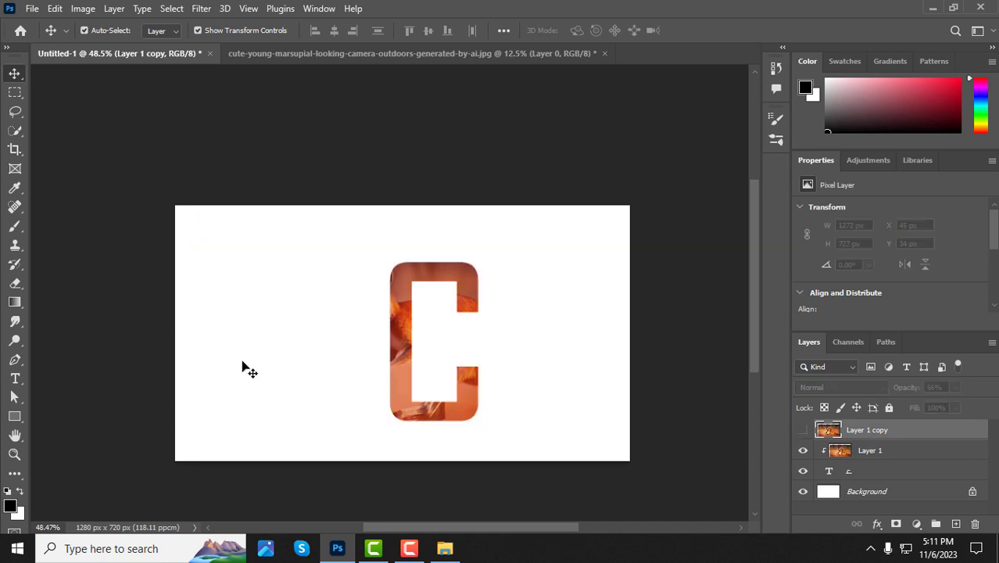
{"action": "left_click", "coordinate": [803, 430]}
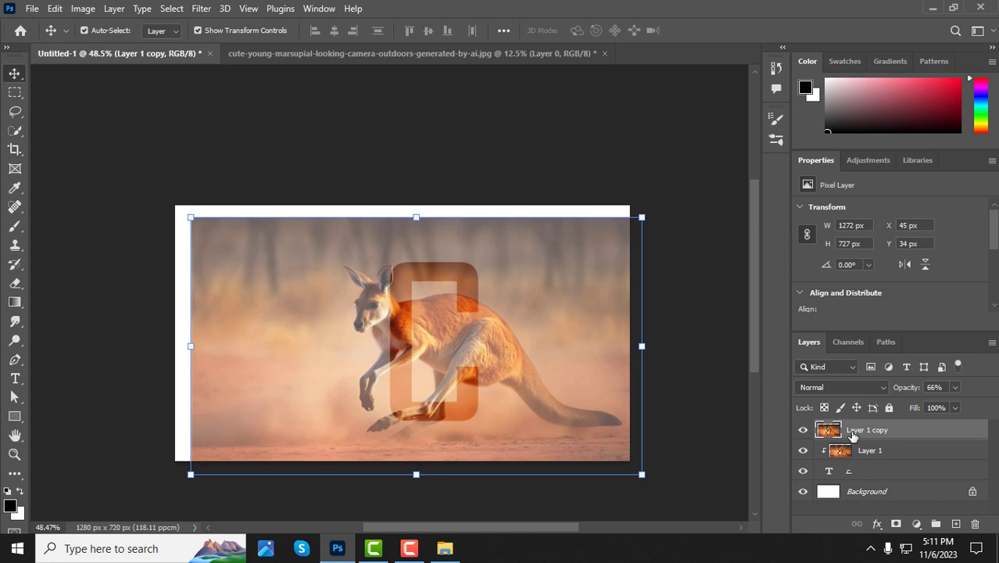
Step: Select the kangaroo on Layer 1 copy with Select Subject and add a layer mask from that selection
{"action": "left_click", "coordinate": [15, 130]}
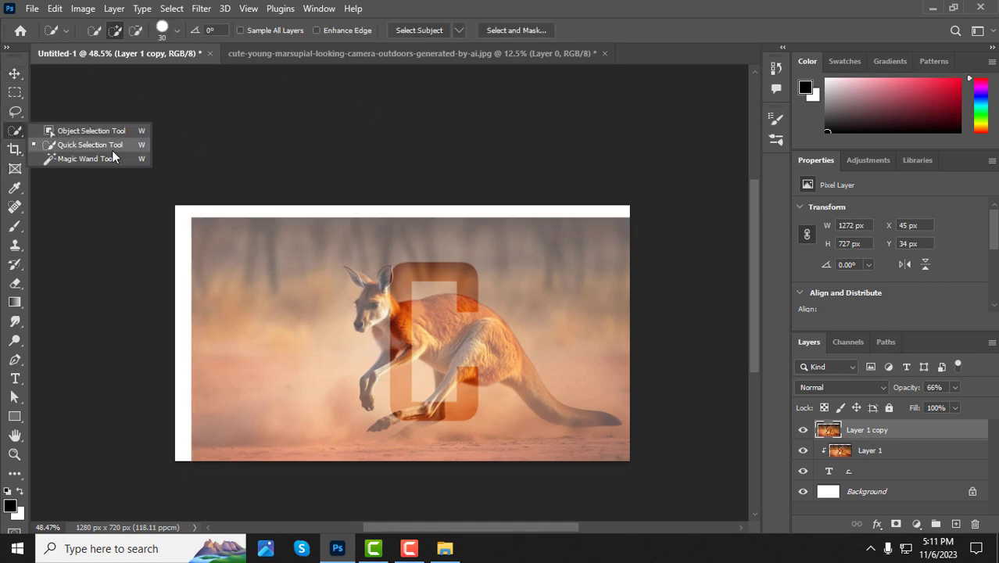
{"action": "left_click", "coordinate": [88, 145]}
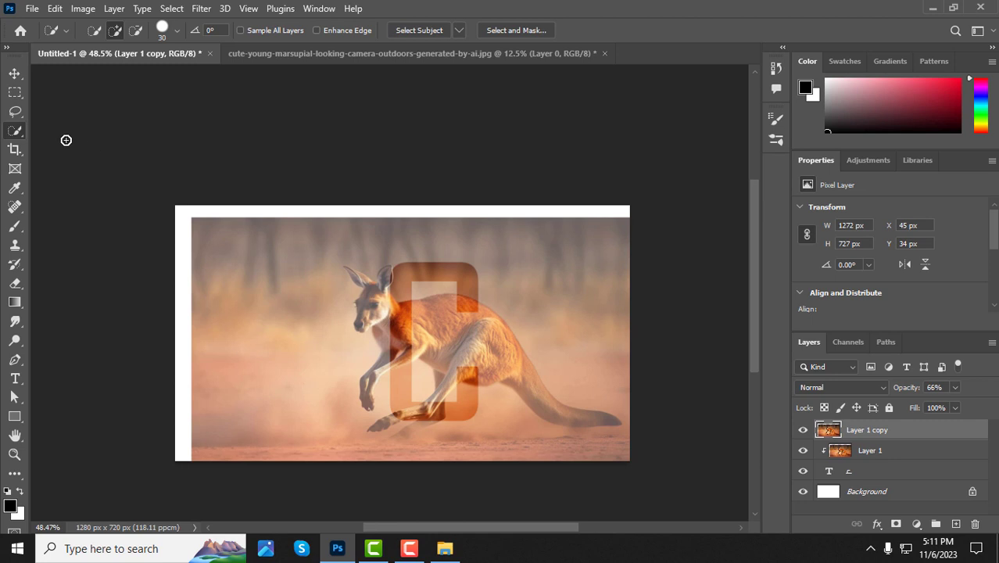
{"action": "left_click", "coordinate": [419, 31]}
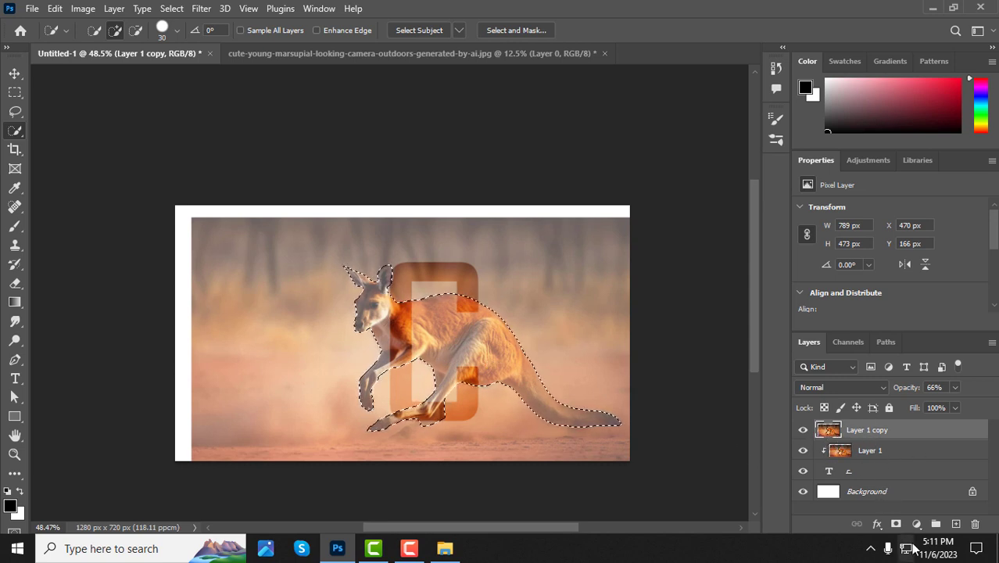
{"action": "left_click", "coordinate": [896, 523]}
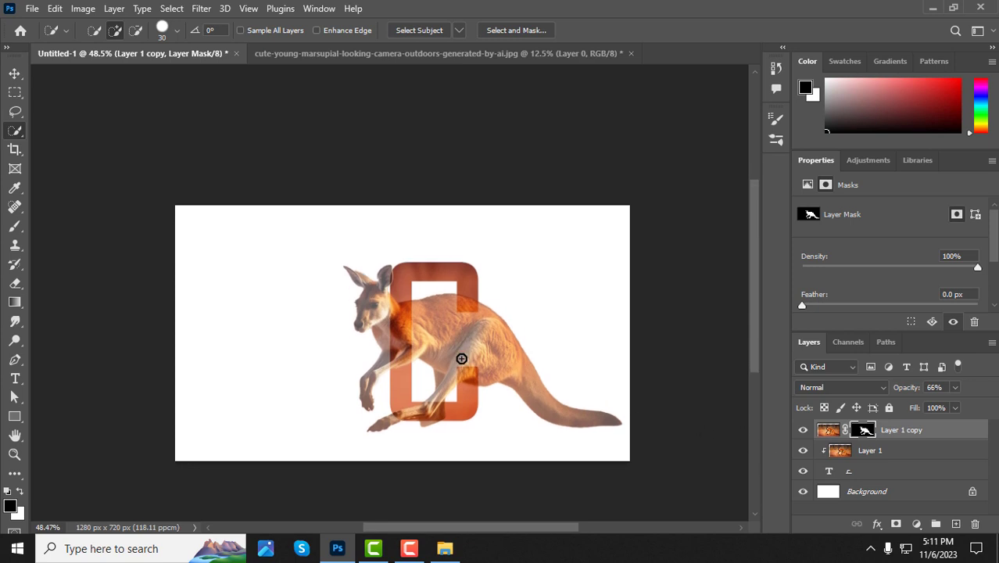
{"action": "scroll", "coordinate": [461, 358], "scroll_direction": "up", "scroll_amount": 1}
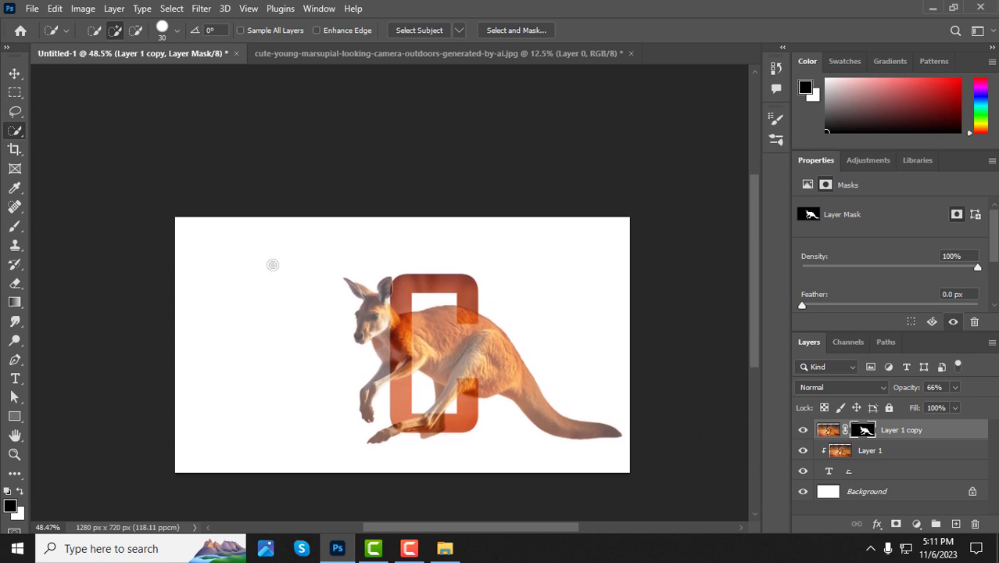
Step: Choose the Brush tool and enlarge the brush to 100 px for painting on Layer 1 copy's mask
{"action": "left_click", "coordinate": [17, 226]}
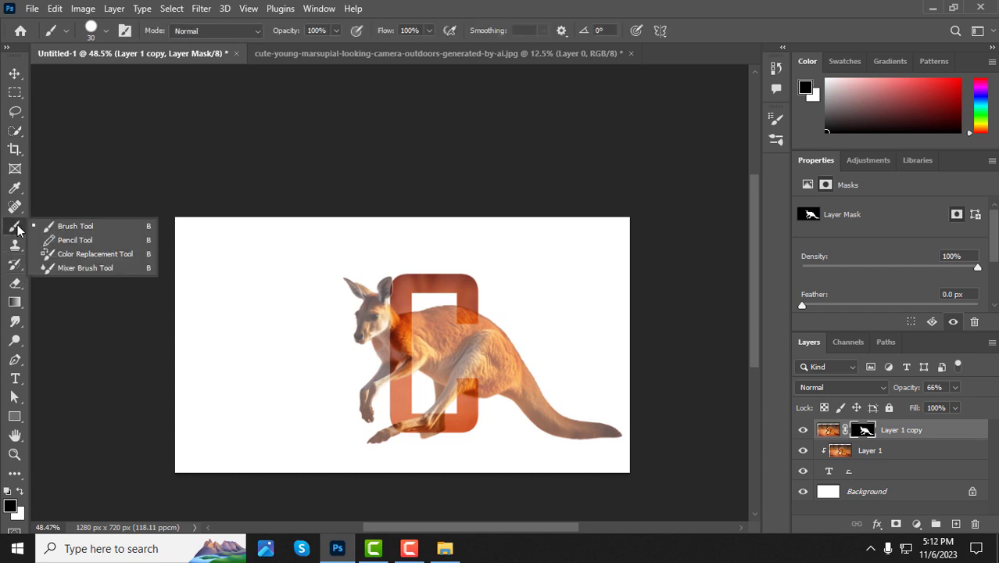
{"action": "left_click", "coordinate": [90, 228]}
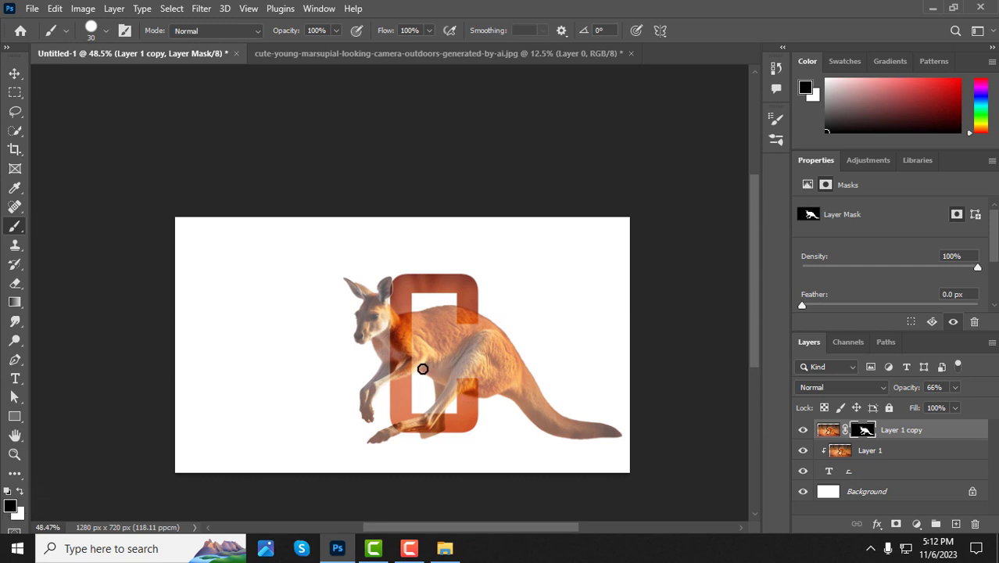
{"action": "scroll", "coordinate": [418, 361], "scroll_direction": "up", "scroll_amount": 3}
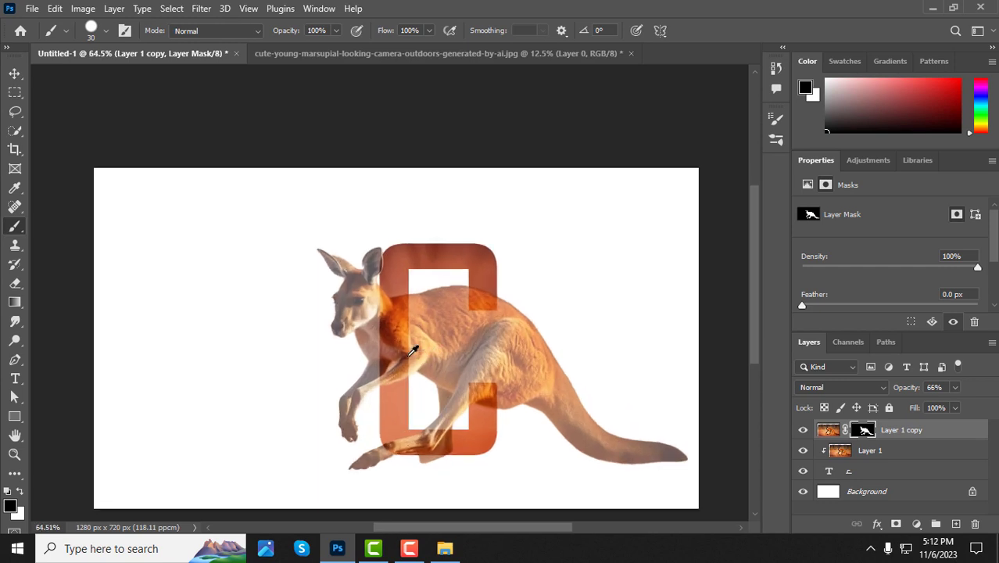
{"action": "scroll", "coordinate": [412, 359], "scroll_direction": "down", "scroll_amount": 1}
{"action": "key", "text": "bracketright"}
{"action": "key", "text": "bracketright"}
{"action": "key", "text": "bracketright"}
{"action": "key", "text": "bracketright"}
{"action": "key", "text": "bracketright"}
{"action": "key", "text": "bracketright"}
{"action": "key", "text": "bracketright"}
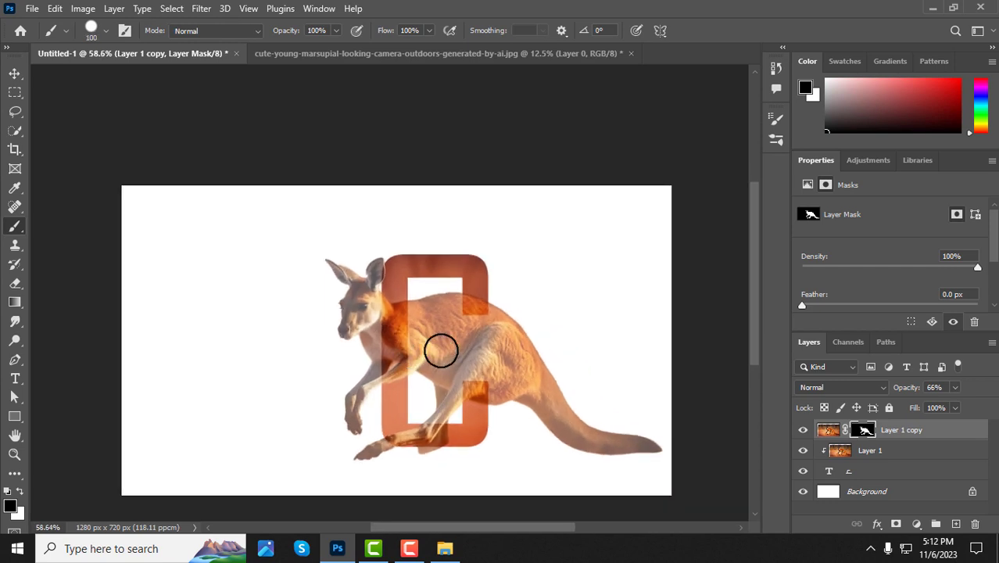
Step: Load the letter C text layer's outline as a selection and invert it to cover everything outside the letter
{"action": "left_click", "coordinate": [840, 453], "text": "ctrl"}
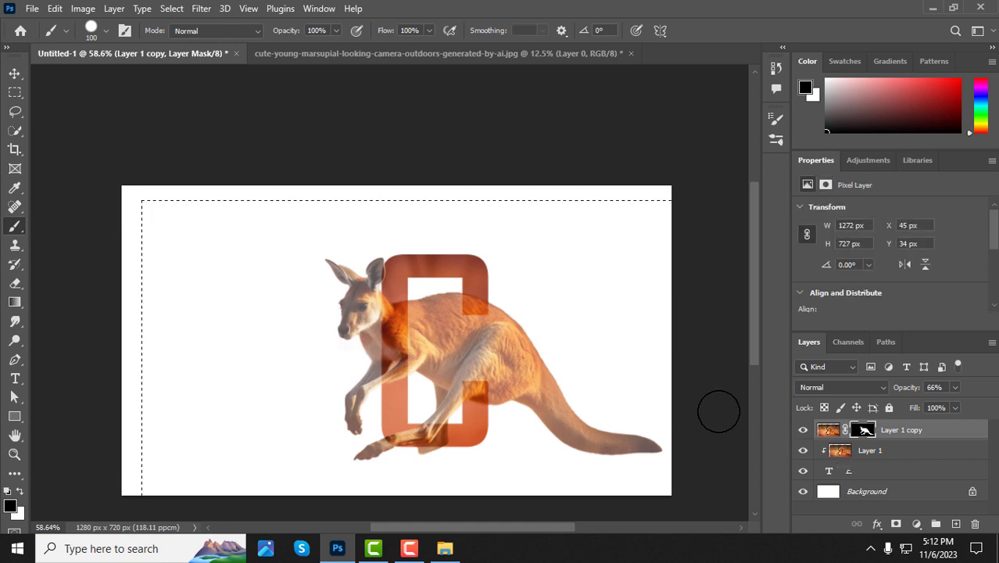
{"action": "left_click", "coordinate": [830, 471], "text": "ctrl"}
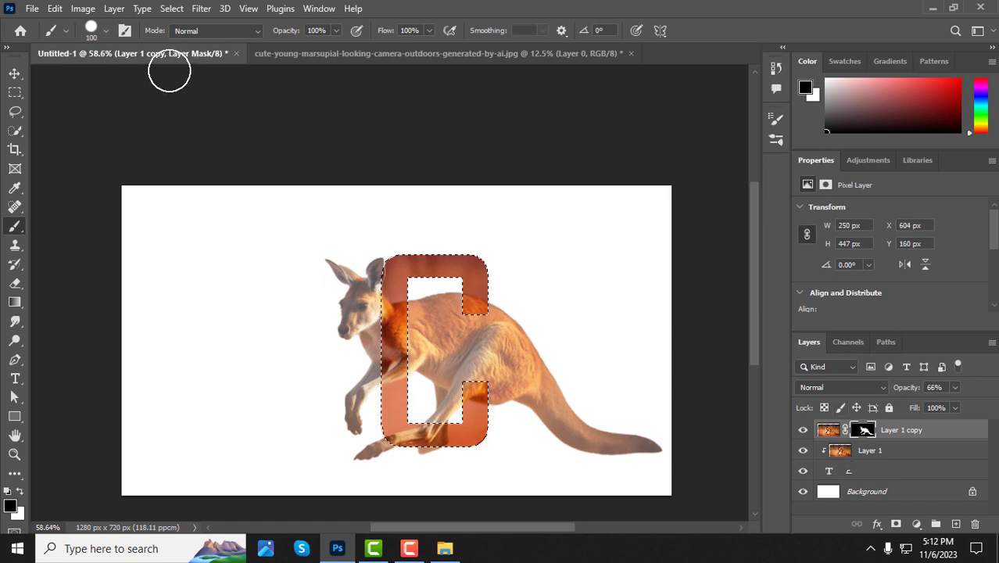
{"action": "left_click", "coordinate": [172, 8]}
{"action": "left_click", "coordinate": [196, 68]}
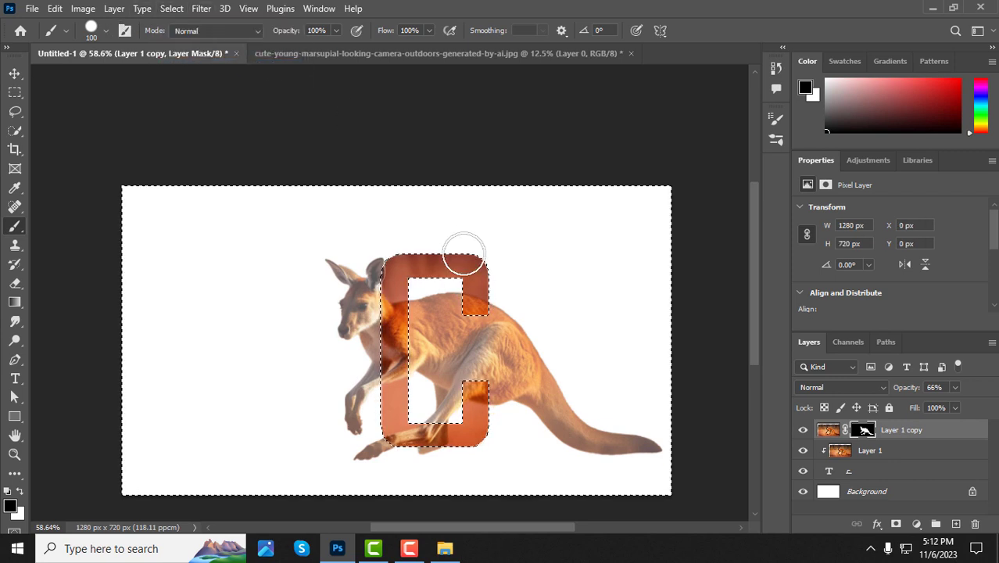
Step: Paint black on Layer 1 copy's mask to hide the kangaroo's body inside and behind the C and its protruding hind foot
{"action": "scroll", "coordinate": [488, 375], "scroll_direction": "left", "scroll_amount": 1}
{"action": "scroll", "coordinate": [452, 374], "scroll_direction": "right", "scroll_amount": 2}
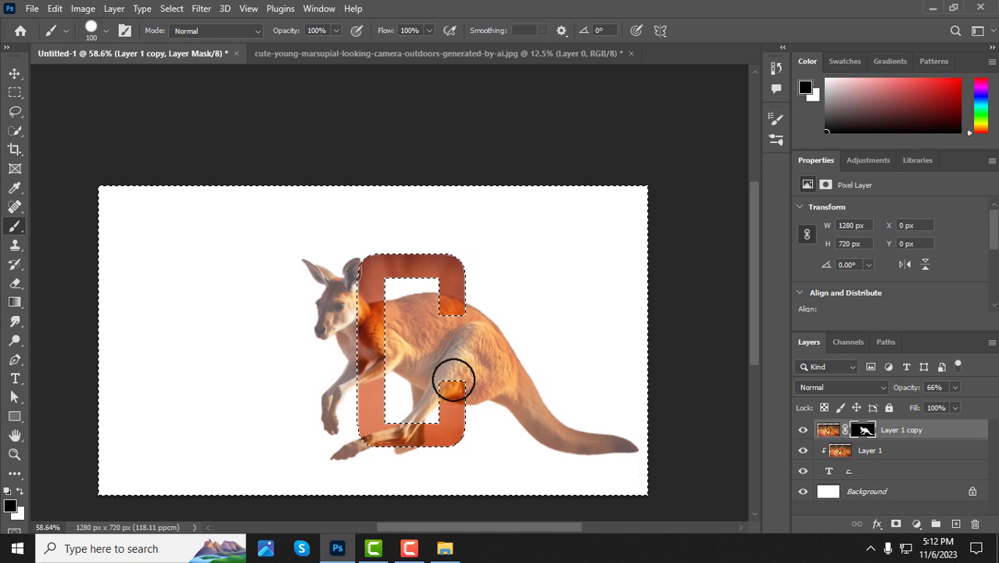
{"action": "scroll", "coordinate": [453, 380], "scroll_direction": "up", "scroll_amount": 1}
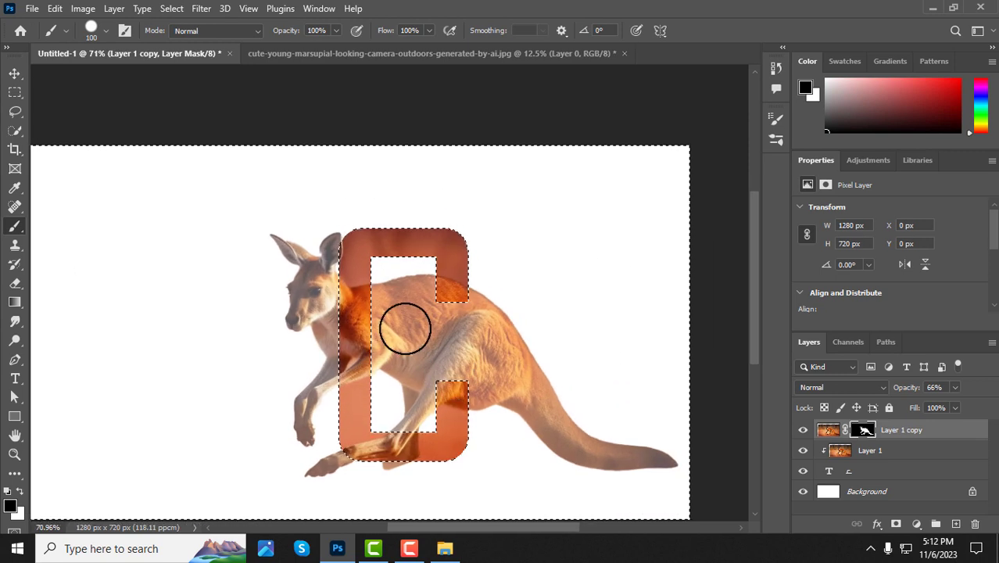
{"action": "mouse_move", "coordinate": [405, 327]}
{"action": "left_mouse_down"}
{"action": "mouse_move", "coordinate": [401, 390]}
{"action": "mouse_move", "coordinate": [412, 408]}
{"action": "mouse_move", "coordinate": [391, 408]}
{"action": "mouse_move", "coordinate": [430, 411]}
{"action": "mouse_move", "coordinate": [430, 376]}
{"action": "left_mouse_up"}
{"action": "mouse_move", "coordinate": [484, 363]}
{"action": "left_mouse_down"}
{"action": "mouse_move", "coordinate": [485, 400]}
{"action": "mouse_move", "coordinate": [667, 458]}
{"action": "mouse_move", "coordinate": [542, 452]}
{"action": "mouse_move", "coordinate": [589, 436]}
{"action": "mouse_move", "coordinate": [504, 318]}
{"action": "mouse_move", "coordinate": [470, 304]}
{"action": "mouse_move", "coordinate": [533, 371]}
{"action": "left_mouse_up"}
{"action": "mouse_move", "coordinate": [423, 324]}
{"action": "left_mouse_down"}
{"action": "mouse_move", "coordinate": [415, 287]}
{"action": "mouse_move", "coordinate": [453, 324]}
{"action": "mouse_move", "coordinate": [471, 322]}
{"action": "mouse_move", "coordinate": [390, 300]}
{"action": "left_mouse_up"}
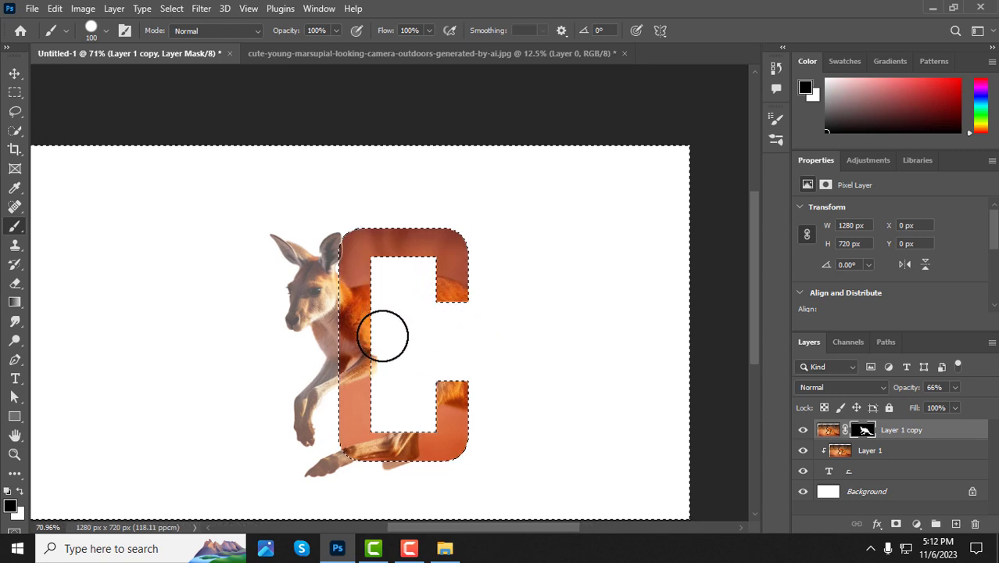
{"action": "scroll", "coordinate": [403, 343], "scroll_direction": "down", "scroll_amount": 2}
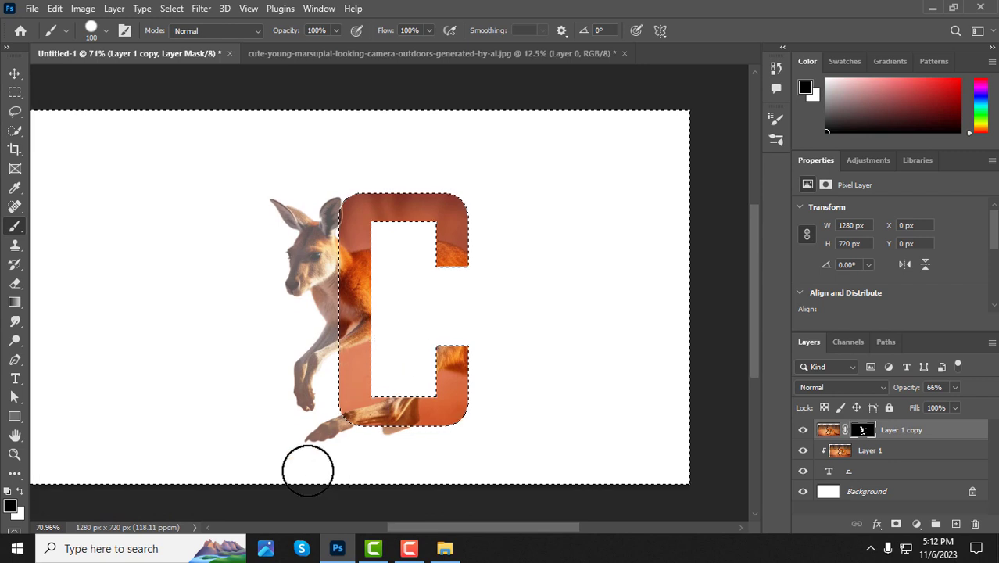
{"action": "mouse_move", "coordinate": [303, 452]}
{"action": "left_mouse_down"}
{"action": "mouse_move", "coordinate": [328, 435]}
{"action": "mouse_move", "coordinate": [386, 455]}
{"action": "mouse_move", "coordinate": [419, 452]}
{"action": "mouse_move", "coordinate": [367, 452]}
{"action": "left_mouse_up"}
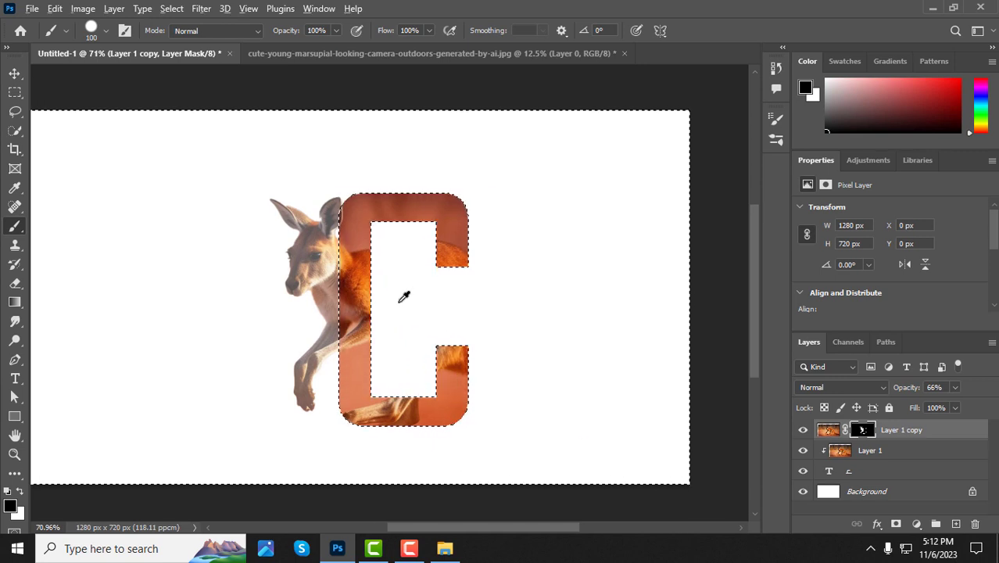
Step: Set the opacity of both Layer 1 copy and Layer 1 to 100%
{"action": "scroll", "coordinate": [351, 305], "scroll_direction": "down", "scroll_amount": 1}
{"action": "left_click", "coordinate": [14, 73]}
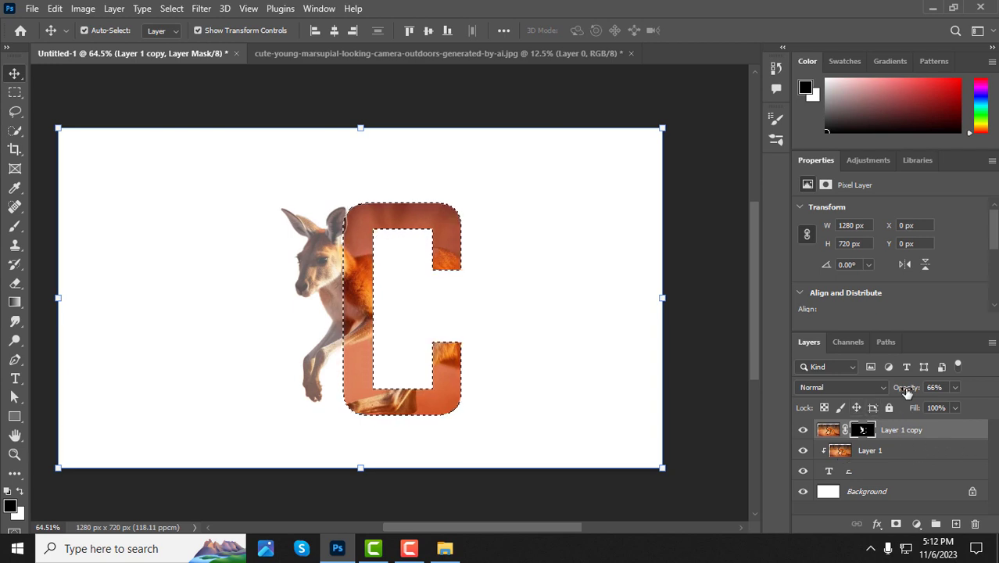
{"action": "left_click_drag", "start_coordinate": [907, 391], "coordinate": [965, 393]}
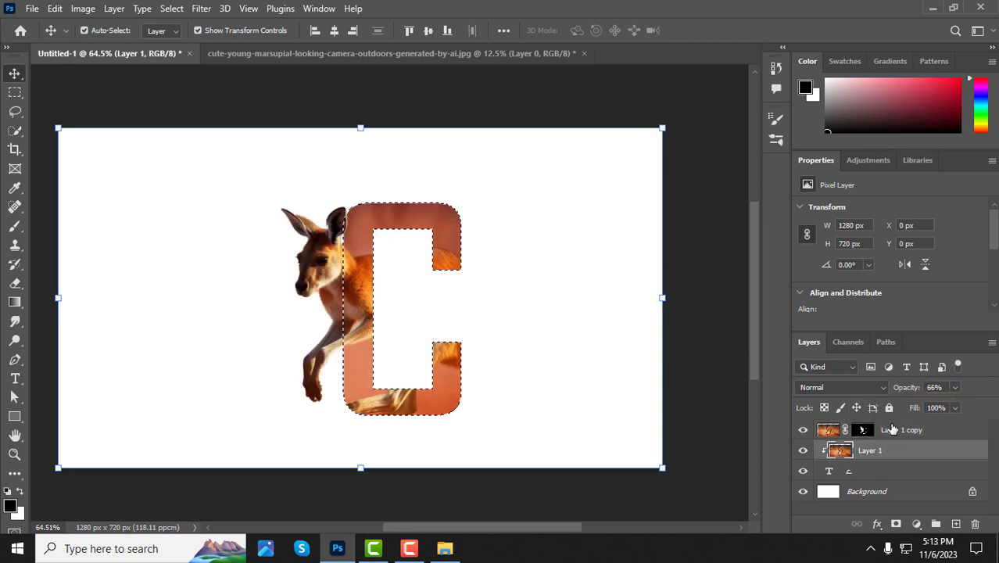
{"action": "left_click", "coordinate": [885, 454]}
{"action": "left_click_drag", "start_coordinate": [903, 387], "coordinate": [966, 389]}
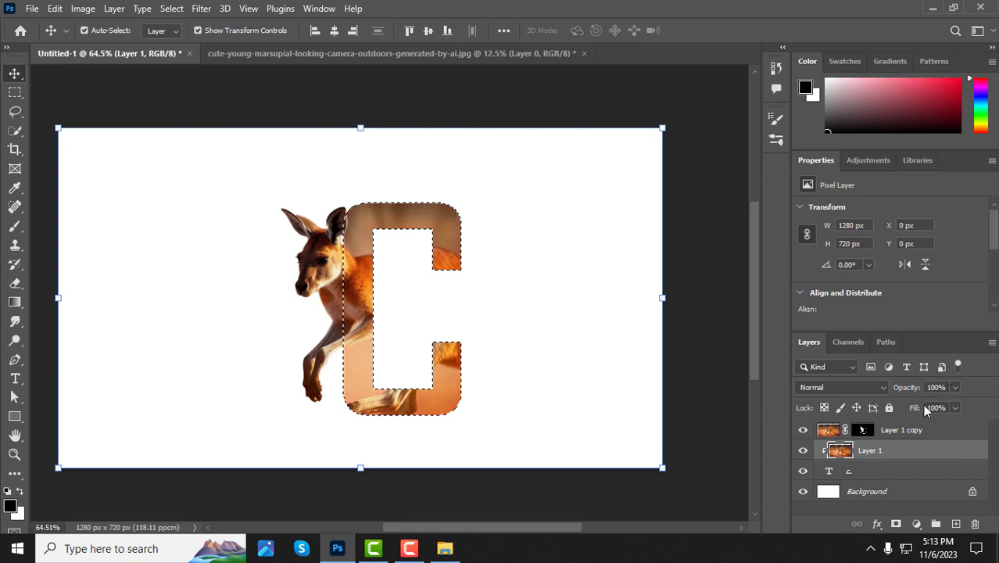
{"action": "scroll", "coordinate": [409, 311], "scroll_direction": "up", "scroll_amount": 2}
{"action": "scroll", "coordinate": [388, 288], "scroll_direction": "down", "scroll_amount": 2}
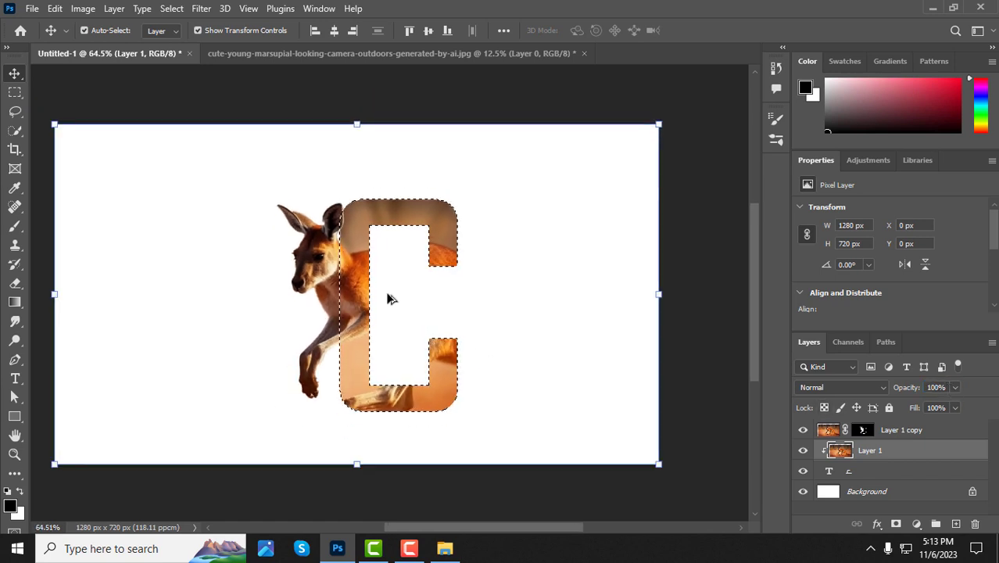
Step: Clear the selection around the letter and deselect all layers to inspect the composition without outlines
{"action": "key", "text": "ctrl+d"}
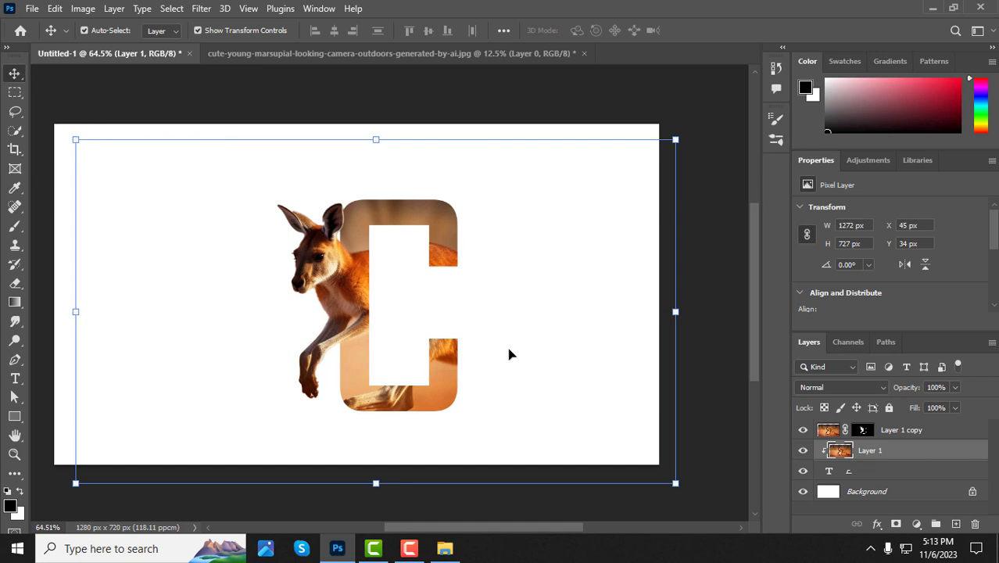
{"action": "scroll", "coordinate": [497, 394], "scroll_direction": "up", "scroll_amount": 2}
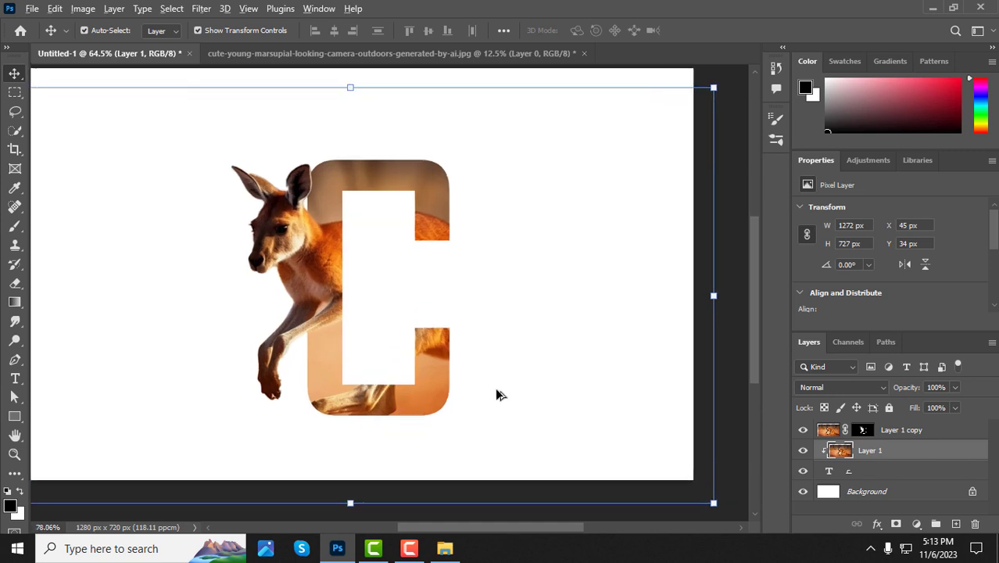
{"action": "scroll", "coordinate": [501, 394], "scroll_direction": "down", "scroll_amount": 3}
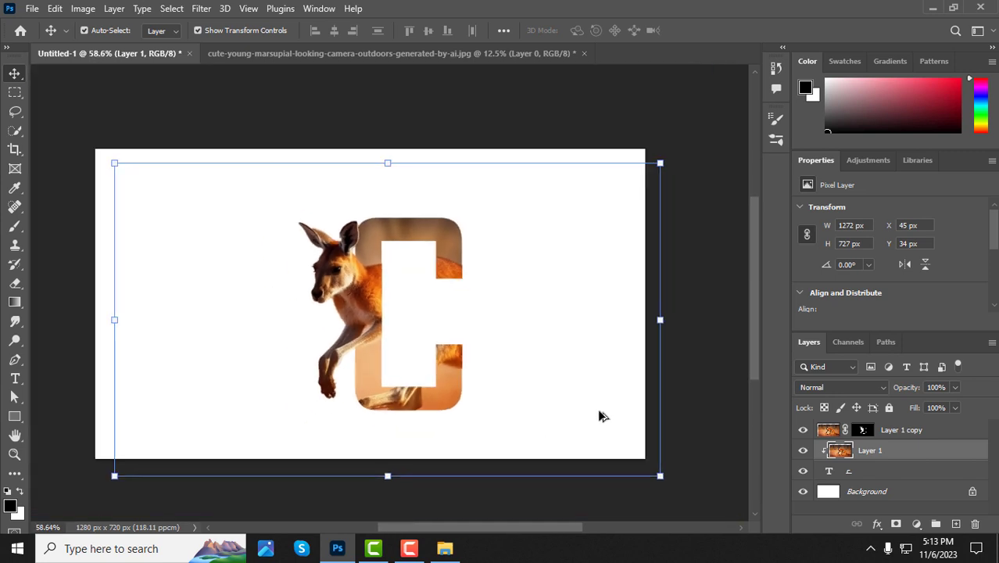
{"action": "left_click", "coordinate": [208, 101]}
{"action": "scroll", "coordinate": [457, 352], "scroll_direction": "up", "scroll_amount": 1}
{"action": "scroll", "coordinate": [539, 368], "scroll_direction": "down", "scroll_amount": 1}
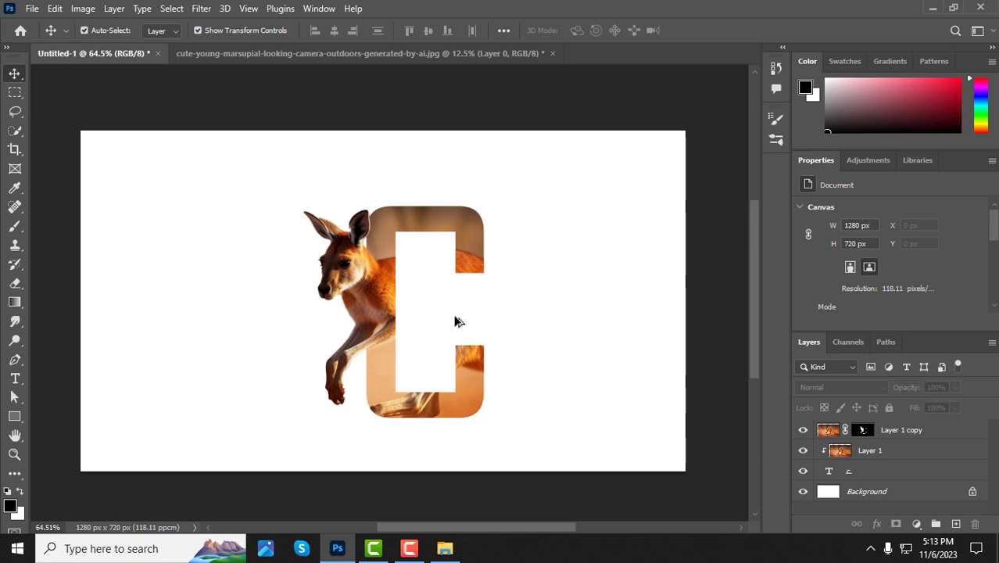
{"action": "scroll", "coordinate": [457, 322], "scroll_direction": "down", "scroll_amount": 1}
{"action": "scroll", "coordinate": [369, 264], "scroll_direction": "up", "scroll_amount": 1}
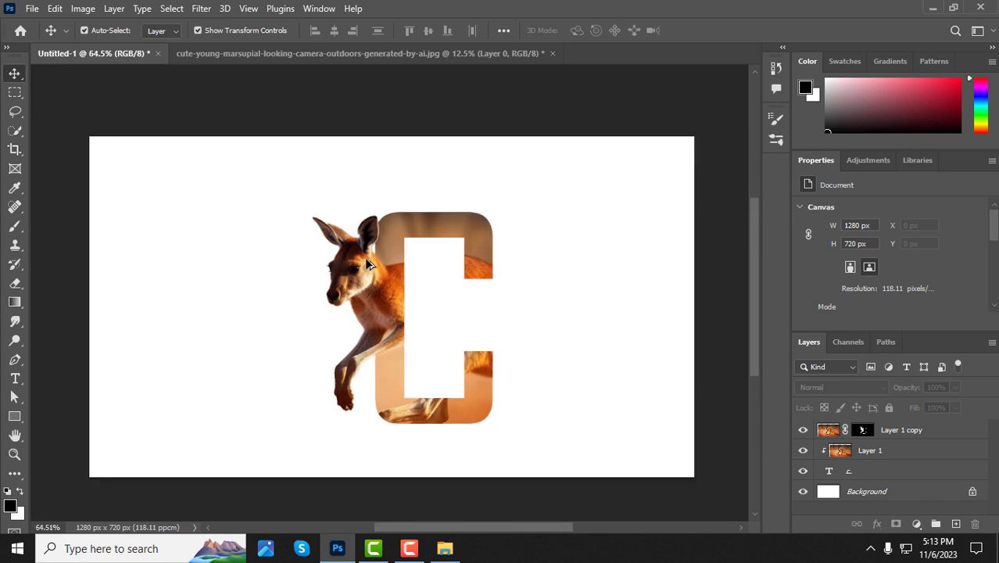
Step: Add a Stroke layer style to the letter C text layer, positioned outside with a size of 7 px
{"action": "left_click", "coordinate": [889, 473]}
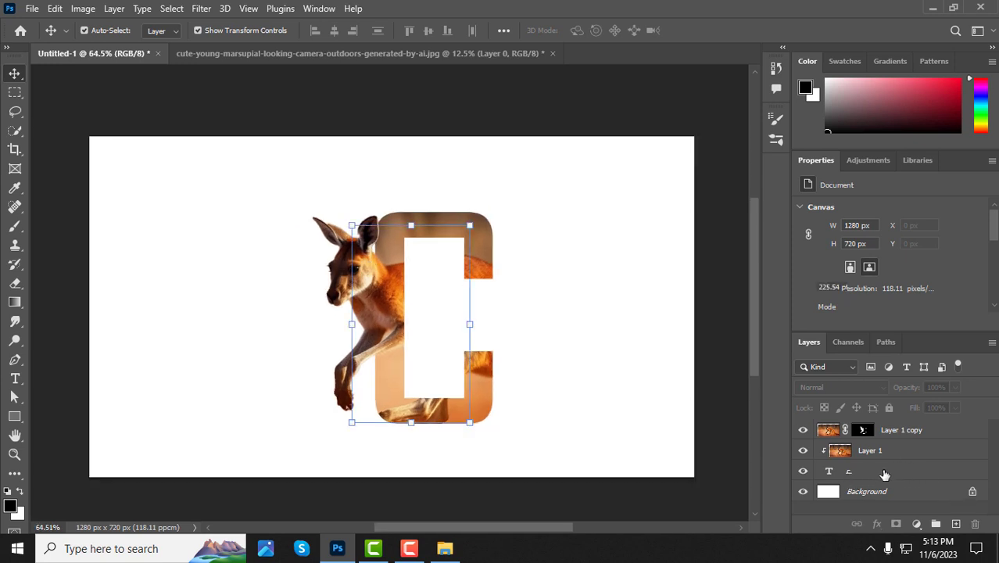
{"action": "left_click", "coordinate": [879, 523]}
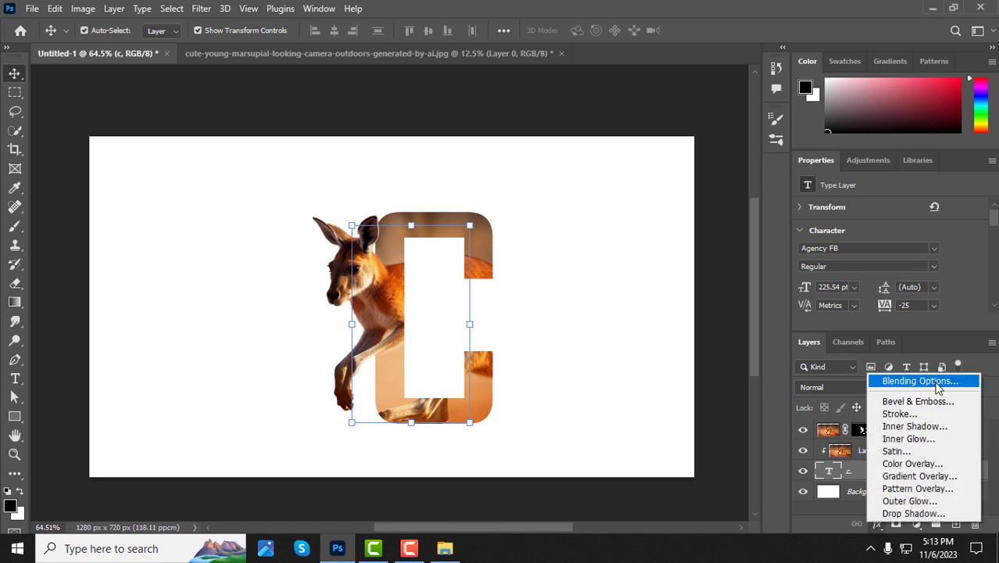
{"action": "left_click", "coordinate": [931, 383]}
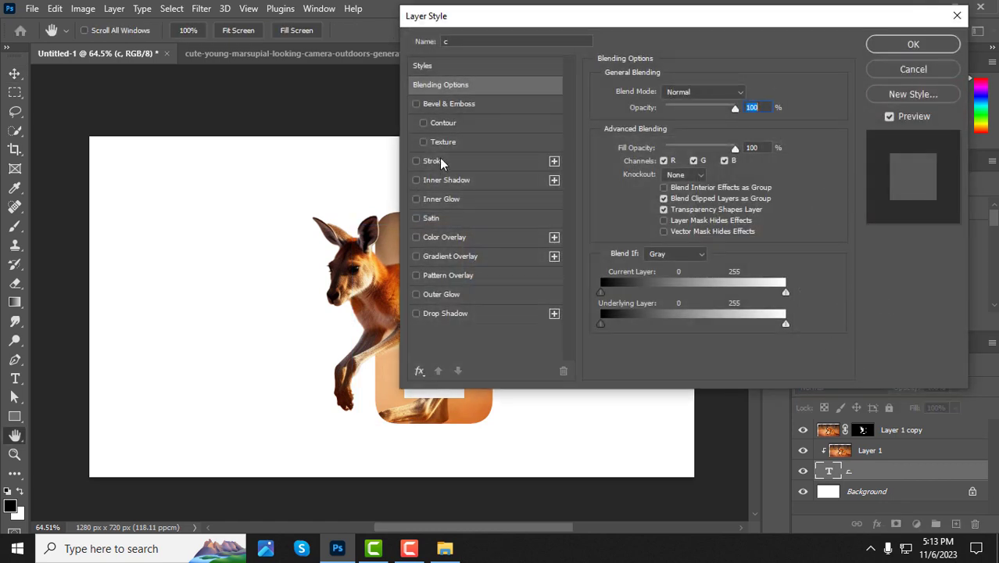
{"action": "left_click", "coordinate": [440, 161]}
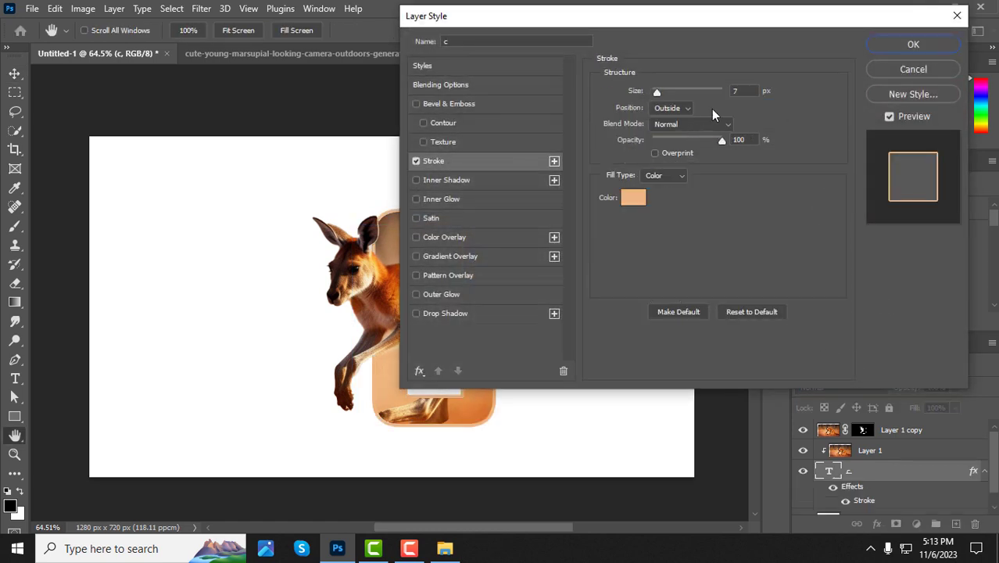
{"action": "left_click", "coordinate": [741, 92]}
Step: Sample colours from the kangaroo picture for the stroke and apply the light yellow-orange fcd373
{"action": "left_click", "coordinate": [632, 199]}
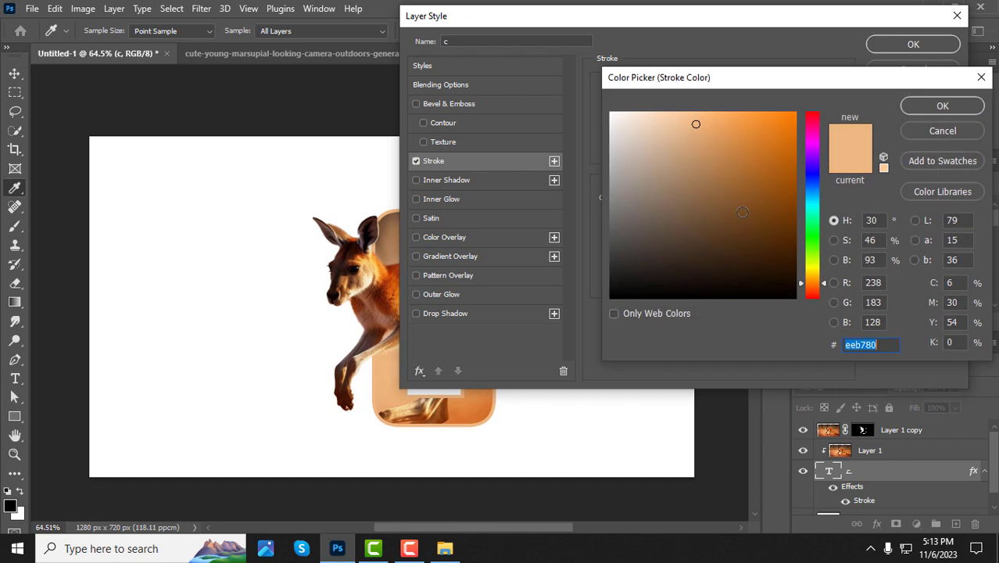
{"action": "left_click", "coordinate": [384, 367]}
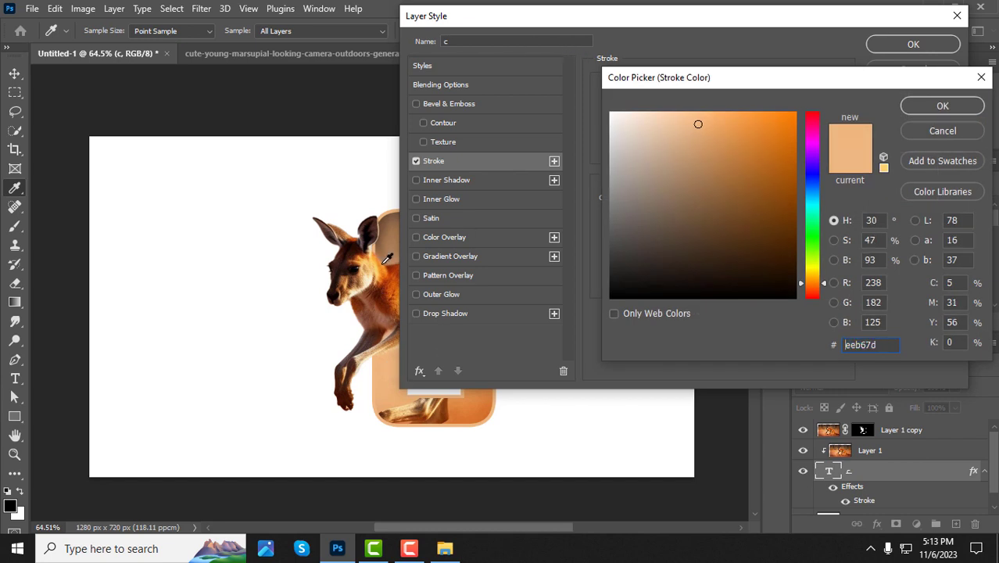
{"action": "left_click", "coordinate": [384, 262]}
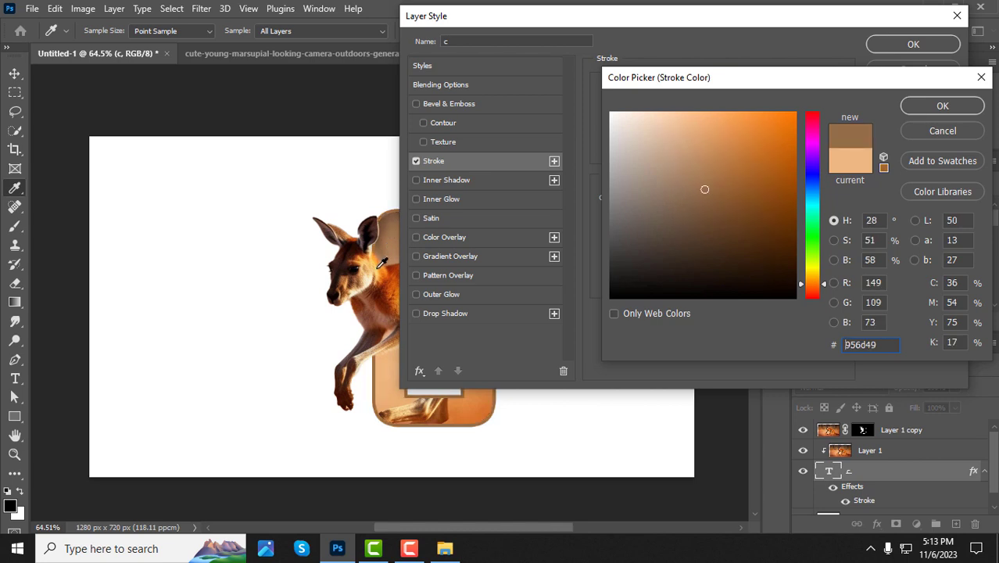
{"action": "left_click", "coordinate": [383, 263]}
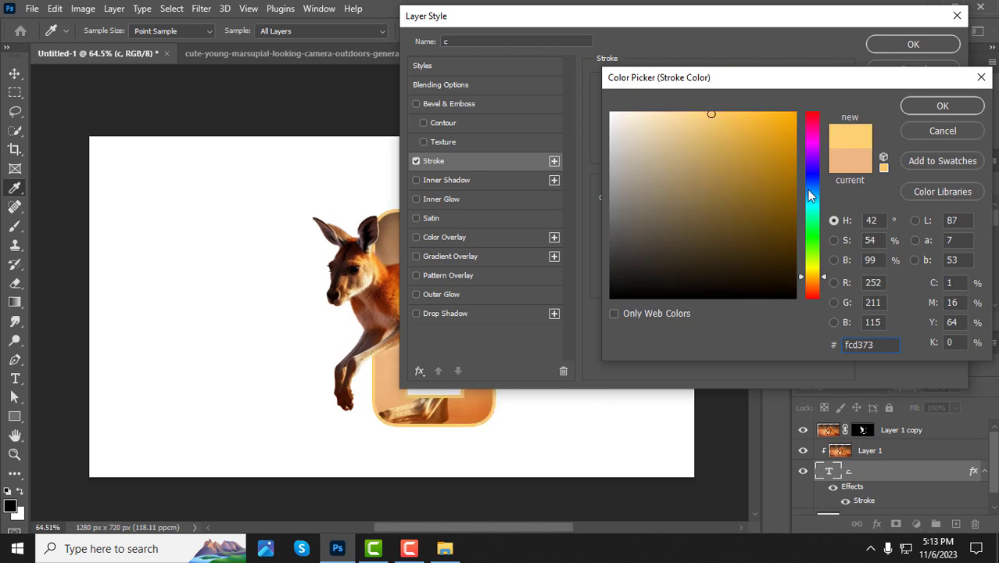
{"action": "left_click", "coordinate": [942, 106]}
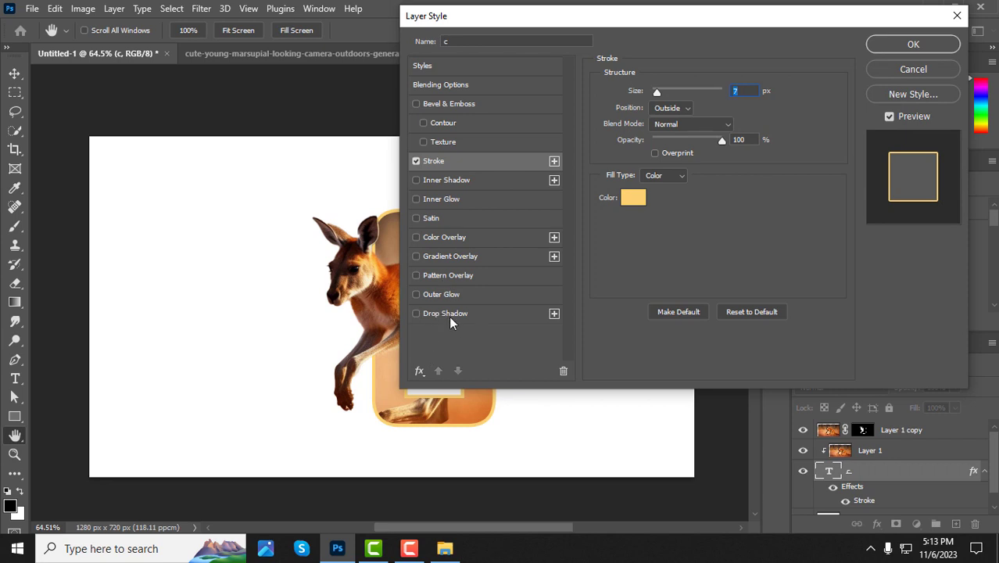
Step: Add a Multiply Drop Shadow to the letter C with 50% opacity, 90° angle, 25 px distance and 16 px size, and deselect the layer
{"action": "left_click", "coordinate": [447, 314]}
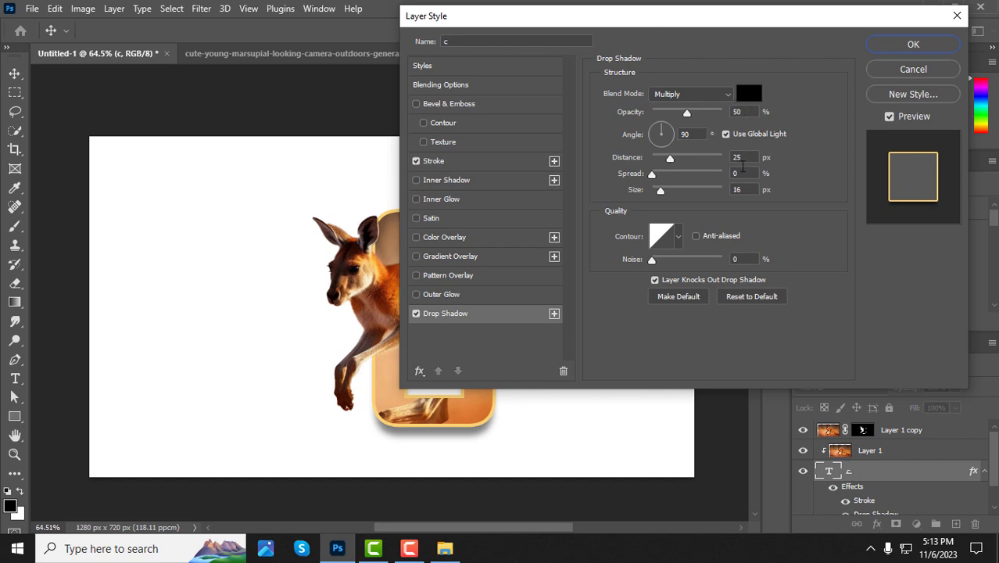
{"action": "left_click", "coordinate": [916, 47]}
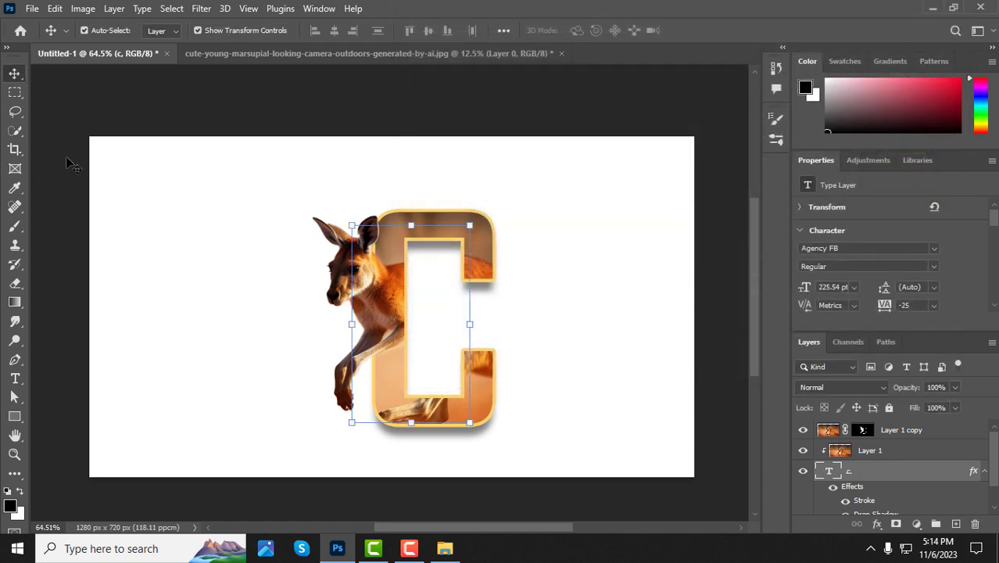
{"action": "left_click", "coordinate": [575, 411]}
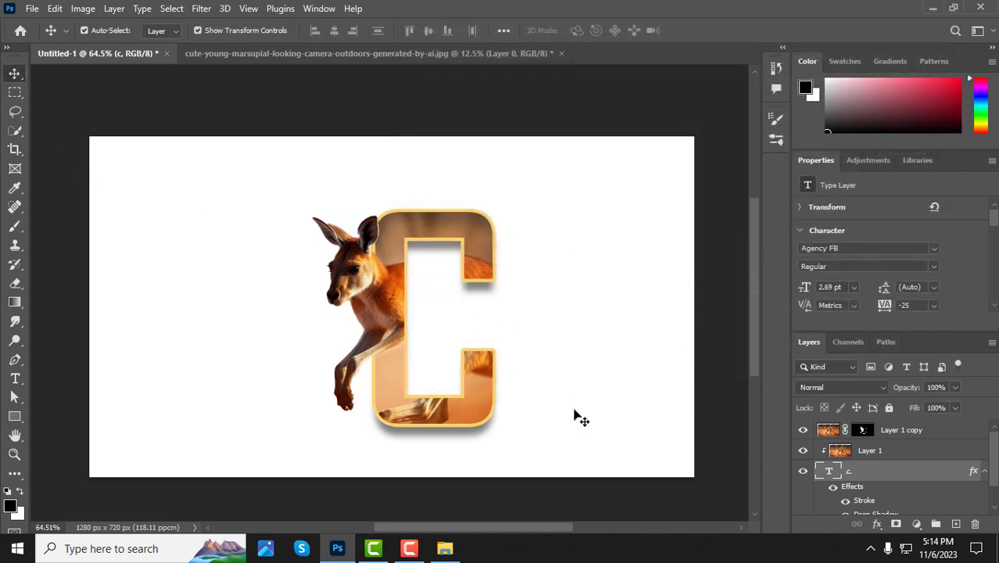
Step: Create a Solid Color fill layer directly above the Background layer
{"action": "scroll", "coordinate": [905, 473], "scroll_direction": "down", "scroll_amount": 2}
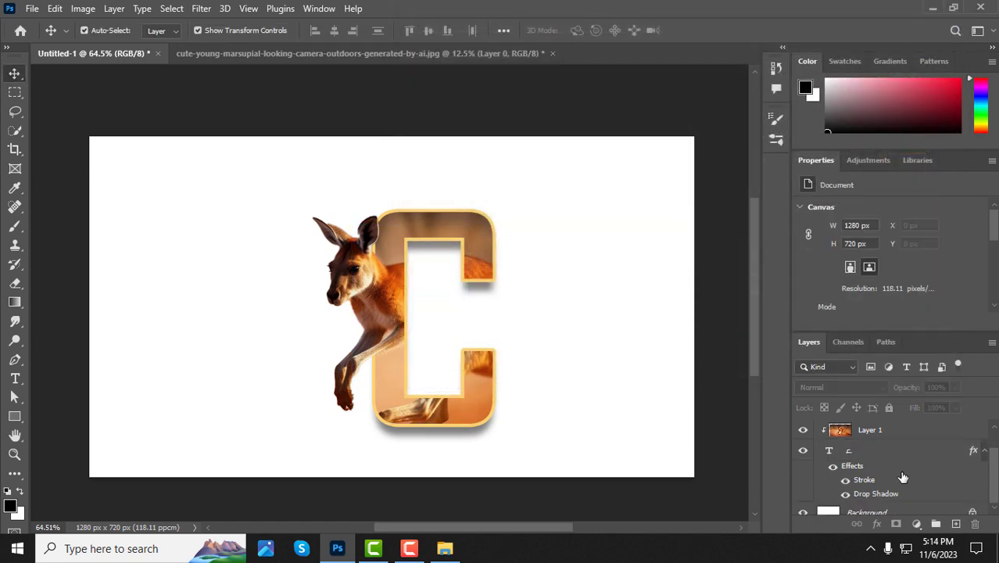
{"action": "left_click", "coordinate": [874, 505]}
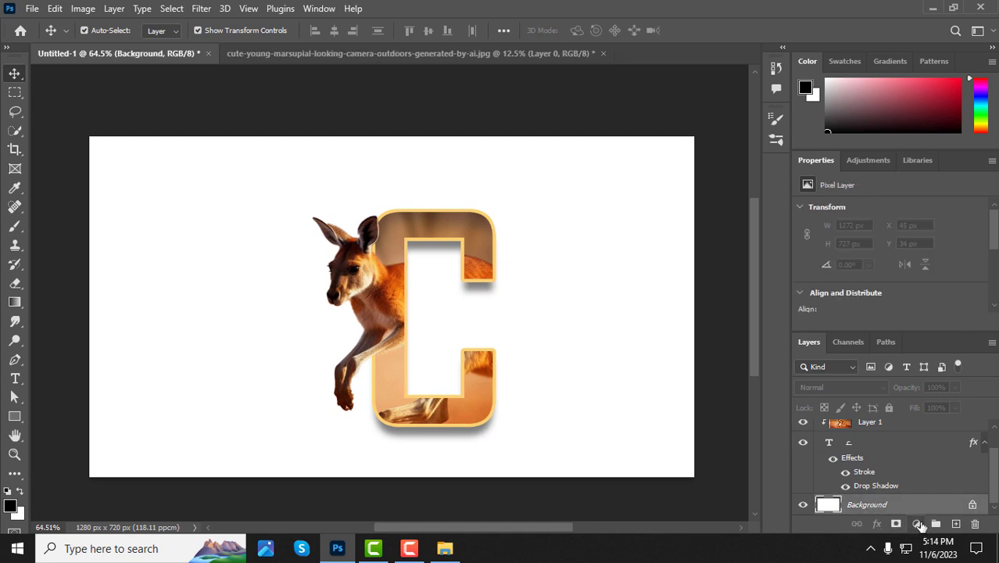
{"action": "left_click", "coordinate": [916, 524]}
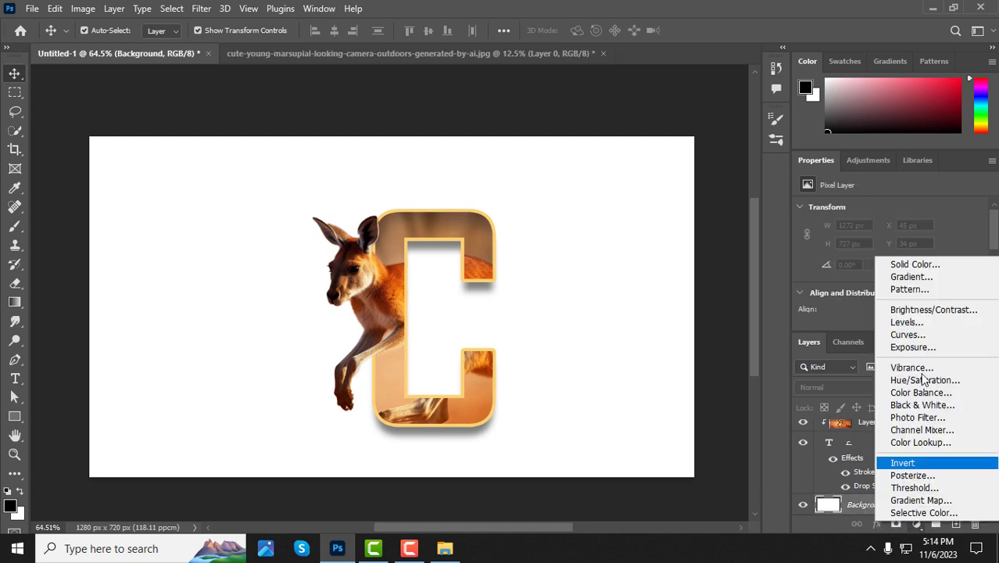
{"action": "left_click", "coordinate": [916, 264]}
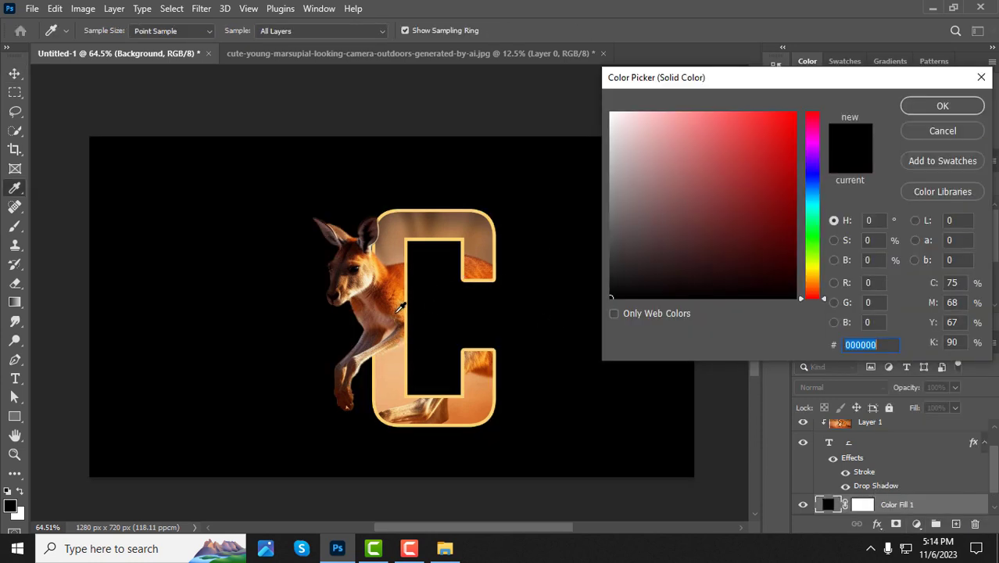
Step: Sample background colours from the kangaroo and the letter's stroke, and apply a more muted sandy tan to the fill layer
{"action": "left_click", "coordinate": [393, 284]}
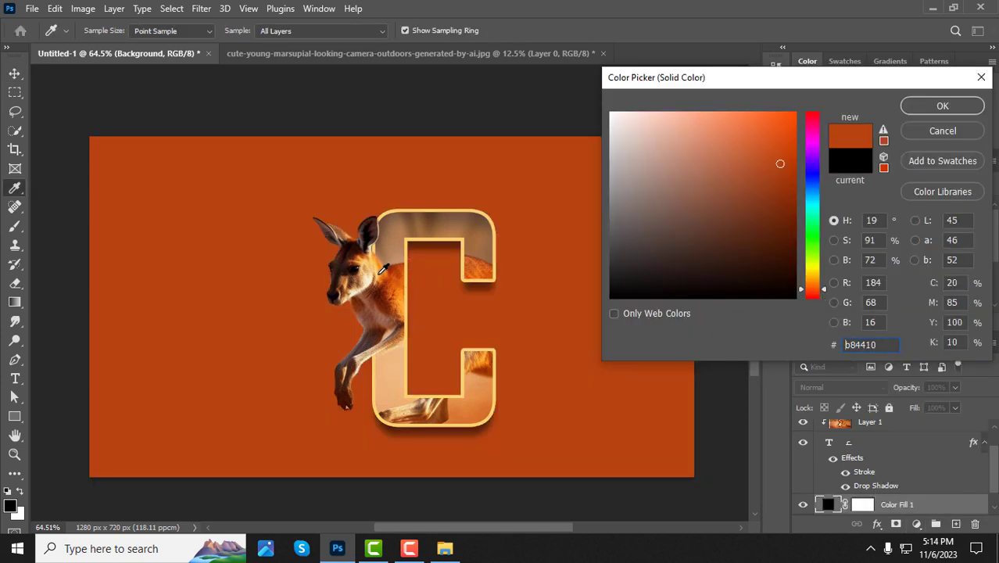
{"action": "left_click", "coordinate": [383, 268]}
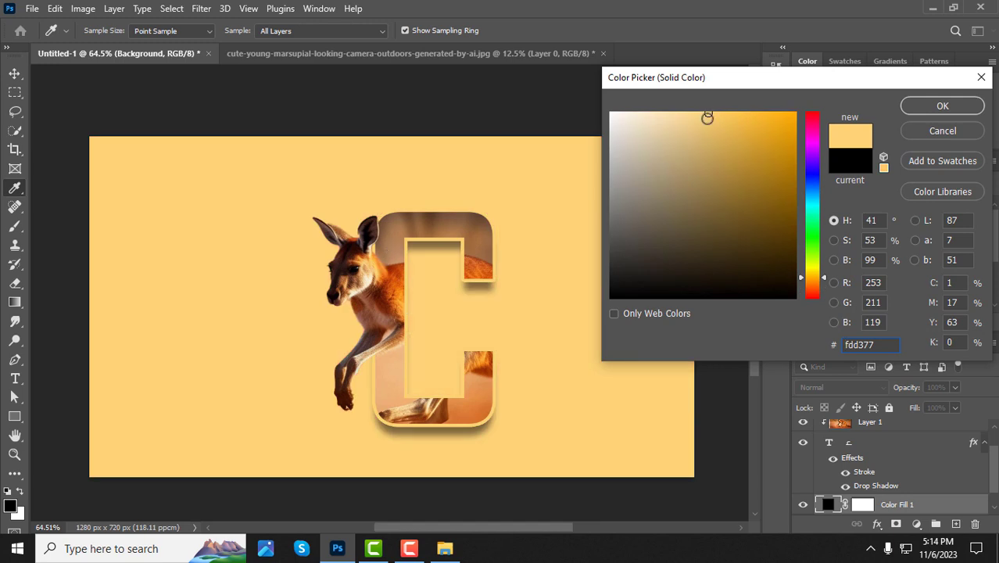
{"action": "left_click", "coordinate": [696, 123]}
{"action": "left_click_drag", "start_coordinate": [695, 123], "coordinate": [690, 135]}
{"action": "left_click", "coordinate": [943, 106]}
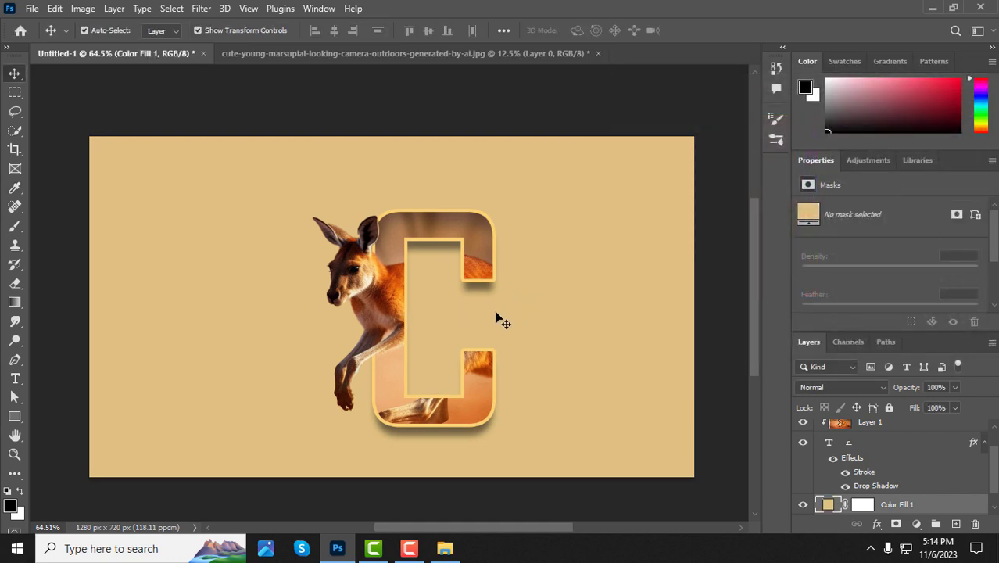
Step: Examine the finished kangaroo letter composition against its new background, both as a whole and up close
{"action": "scroll", "coordinate": [496, 312], "scroll_direction": "down", "scroll_amount": 1}
{"action": "scroll", "coordinate": [443, 309], "scroll_direction": "up", "scroll_amount": 2}
{"action": "scroll", "coordinate": [444, 309], "scroll_direction": "down", "scroll_amount": 2}
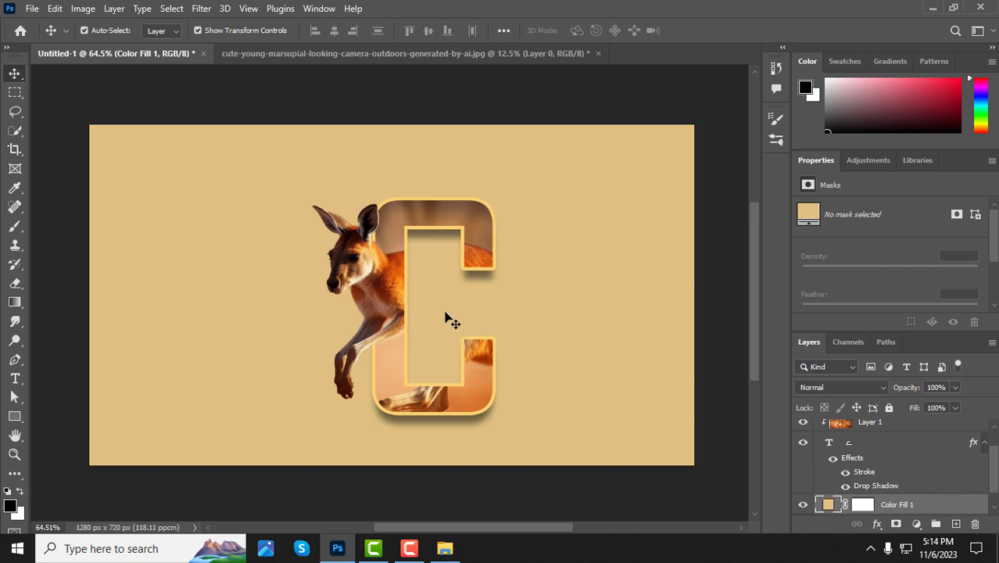
{"action": "scroll", "coordinate": [447, 316], "scroll_direction": "up", "scroll_amount": 1}
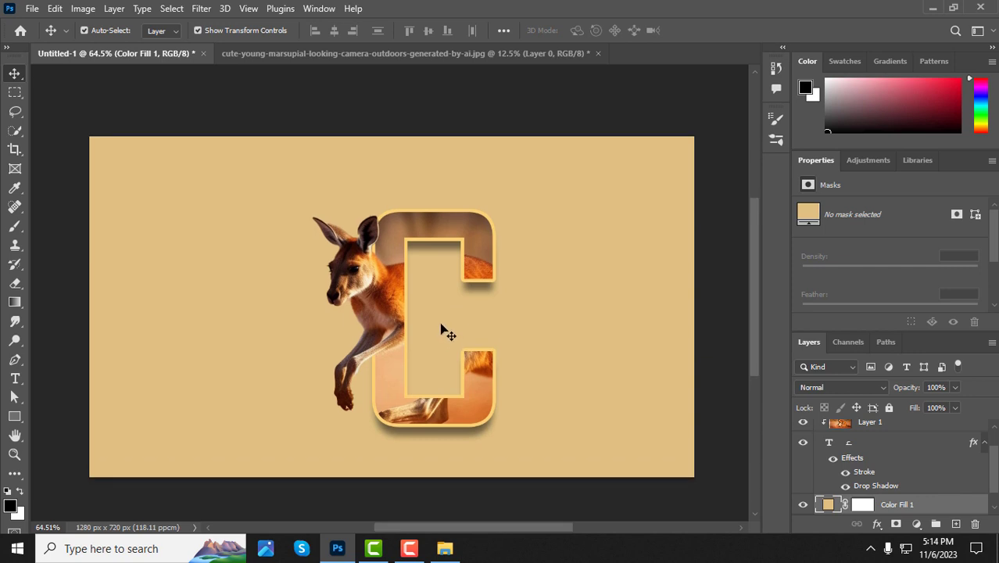
{"action": "scroll", "coordinate": [438, 323], "scroll_direction": "down", "scroll_amount": 1}
{"action": "scroll", "coordinate": [496, 342], "scroll_direction": "up", "scroll_amount": 1}
{"action": "scroll", "coordinate": [461, 325], "scroll_direction": "down", "scroll_amount": 3}
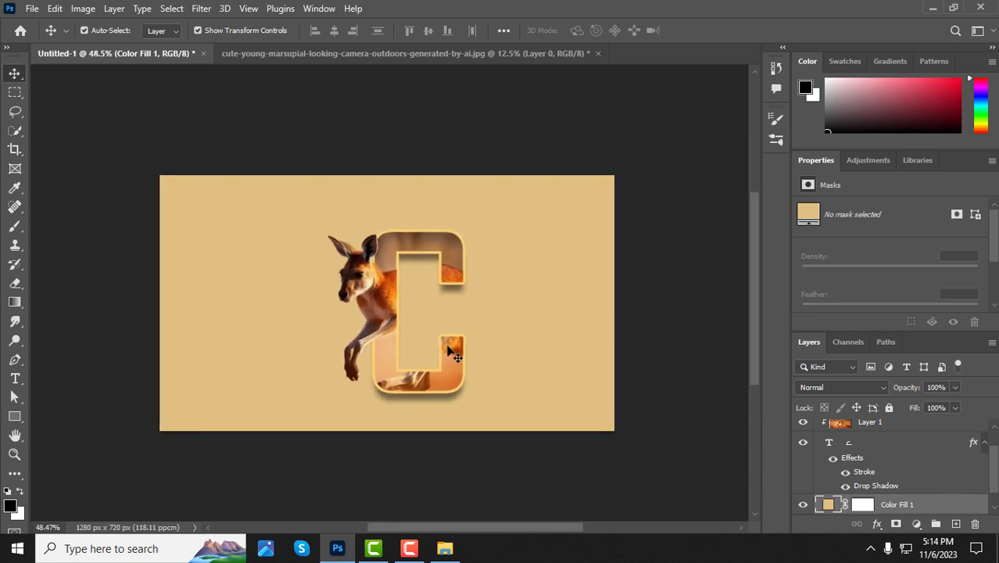
{"action": "scroll", "coordinate": [469, 356], "scroll_direction": "up", "scroll_amount": 1}
{"action": "scroll", "coordinate": [452, 361], "scroll_direction": "up", "scroll_amount": 3}
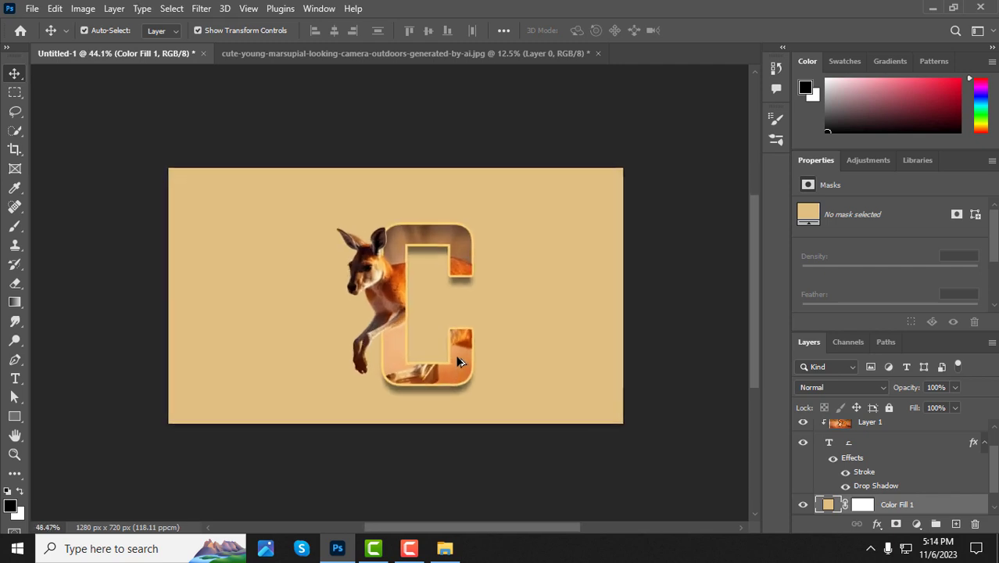
{"action": "scroll", "coordinate": [507, 327], "scroll_direction": "down", "scroll_amount": 1}
{"action": "scroll", "coordinate": [469, 282], "scroll_direction": "up", "scroll_amount": 2}
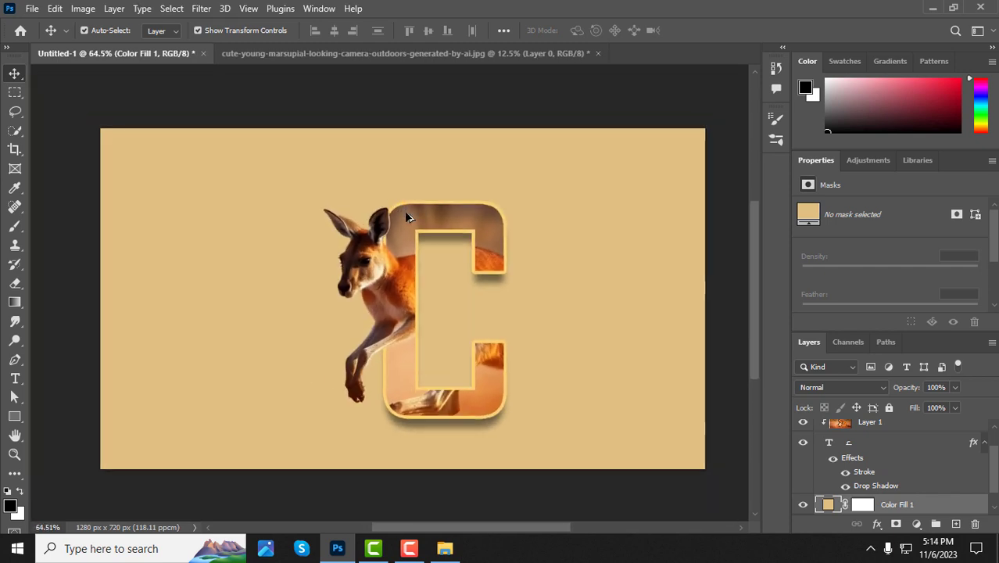
{"action": "scroll", "coordinate": [416, 233], "scroll_direction": "down", "scroll_amount": 1}
{"action": "scroll", "coordinate": [423, 247], "scroll_direction": "up", "scroll_amount": 1}
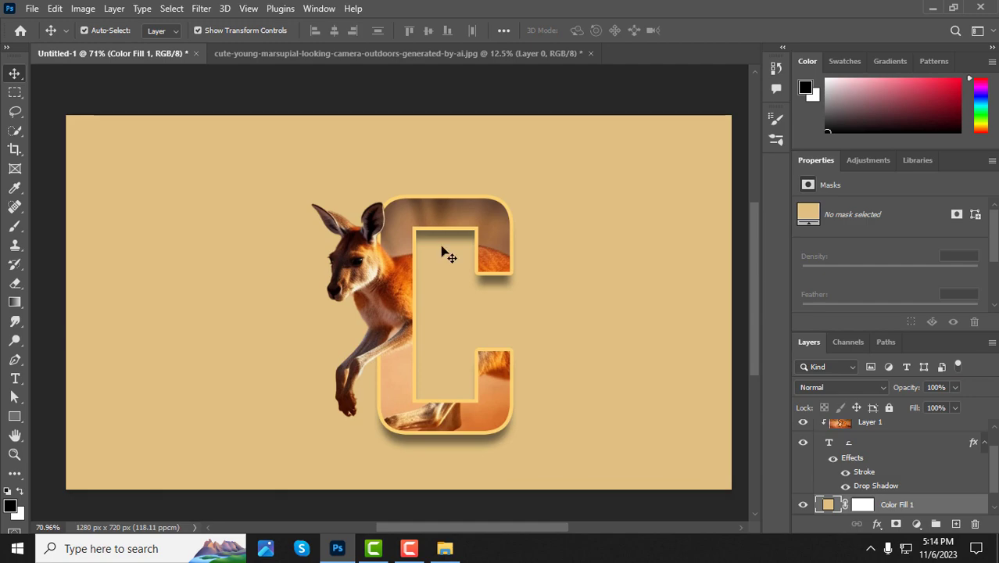